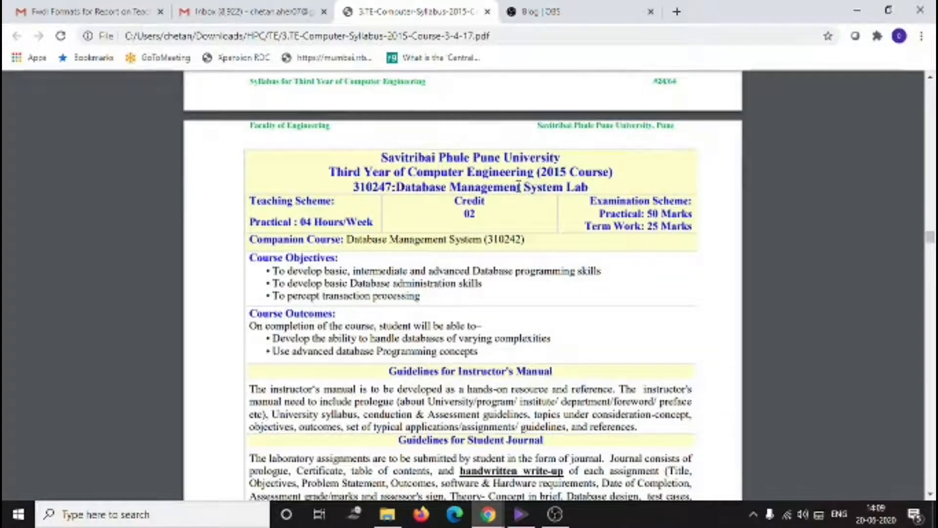
# - Read the Database Management System Lab course title and examination scheme at the top of the syllabus page
pyautogui.moveTo(396, 187); pyautogui.dragTo(589, 187)
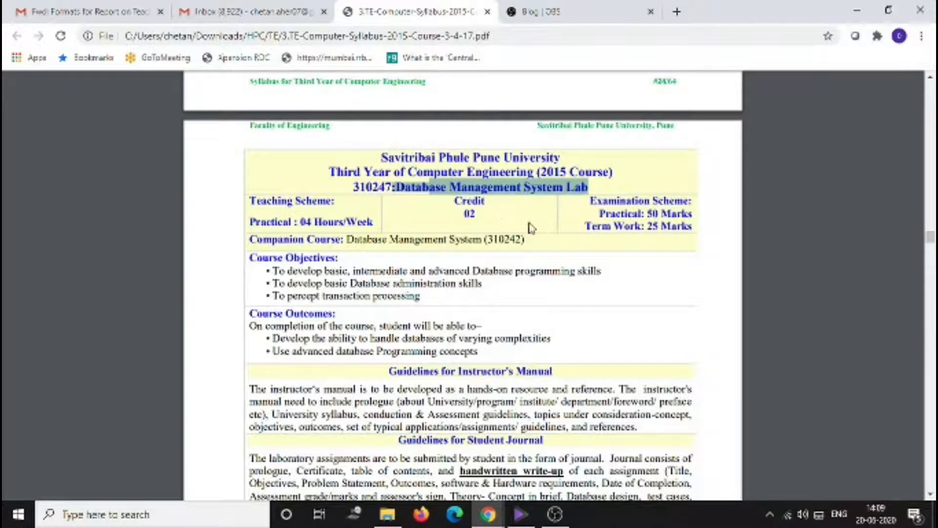
pyautogui.moveTo(600, 213); pyautogui.dragTo(690, 215)
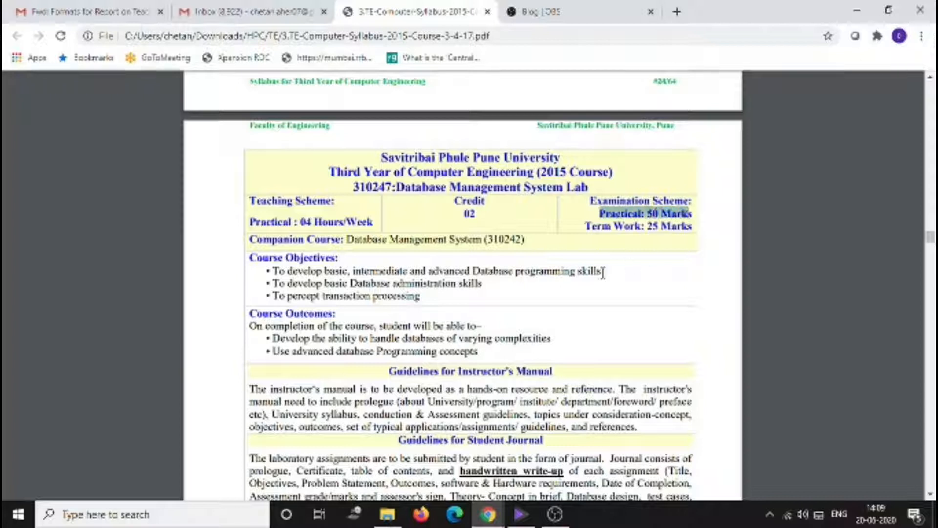
pyautogui.moveTo(588, 225); pyautogui.dragTo(689, 226)
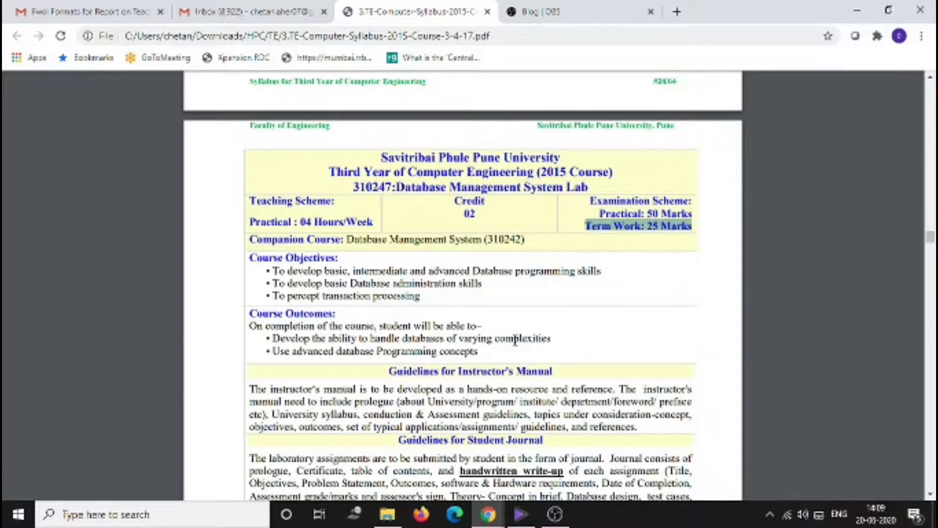
# - Scroll through the student journal guidelines and the suggested laboratory assignment lists, highlighting key phrases
pyautogui.scroll(-3, 516, 337)
pyautogui.scroll(-6, 516, 337)
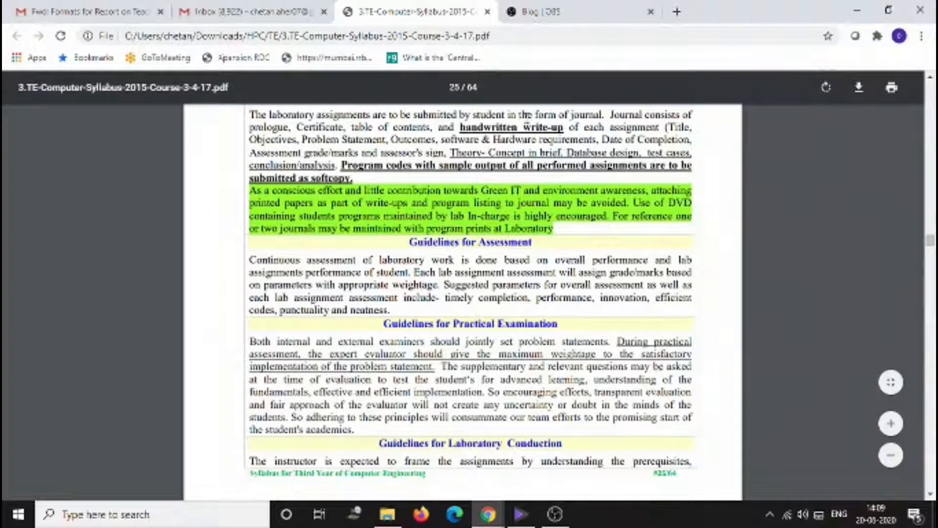
pyautogui.moveTo(521, 115); pyautogui.dragTo(641, 119)
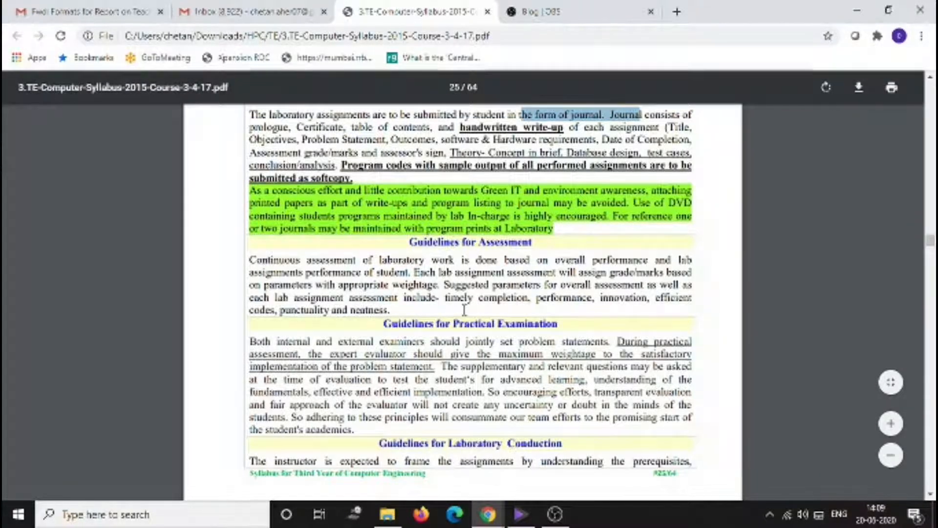
pyautogui.scroll(-10, 464, 309)
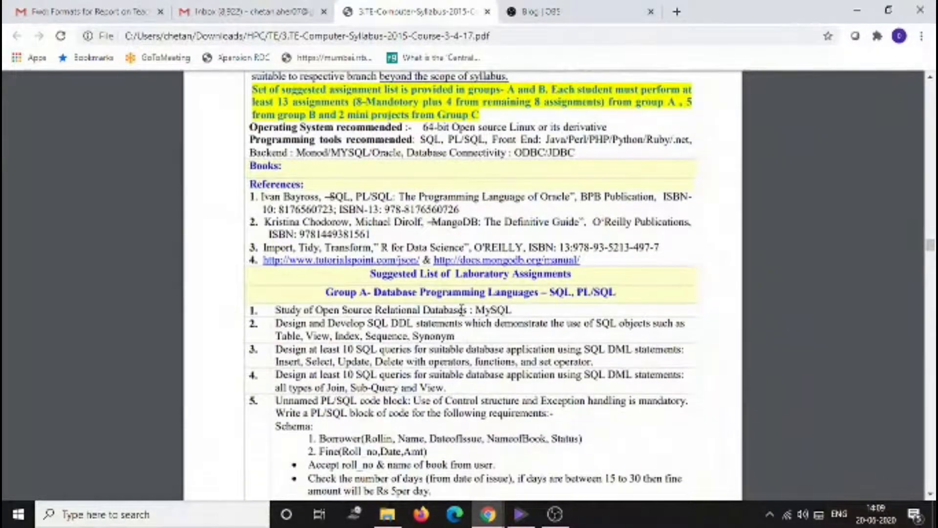
pyautogui.scroll(-3, 461, 309)
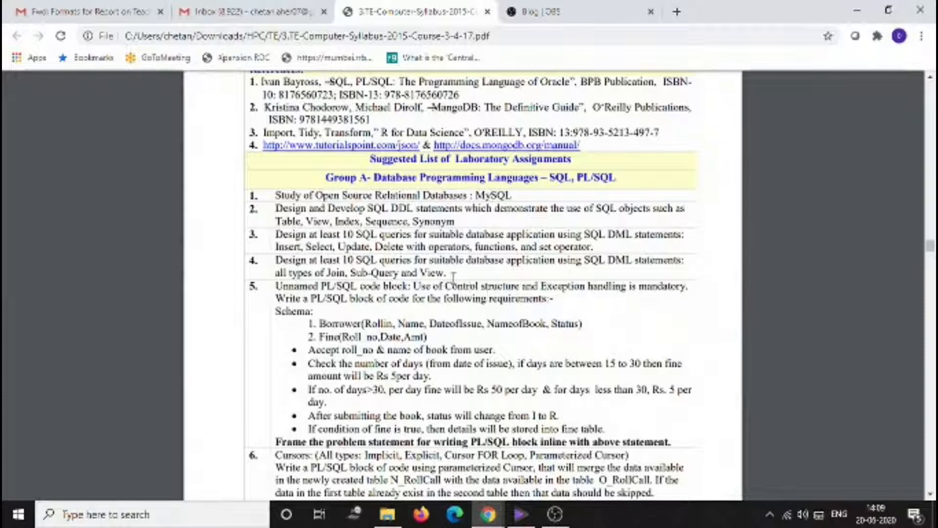
pyautogui.moveTo(326, 175); pyautogui.dragTo(386, 177)
pyautogui.scroll(-10, 398, 210)
pyautogui.scroll(-5, 398, 210)
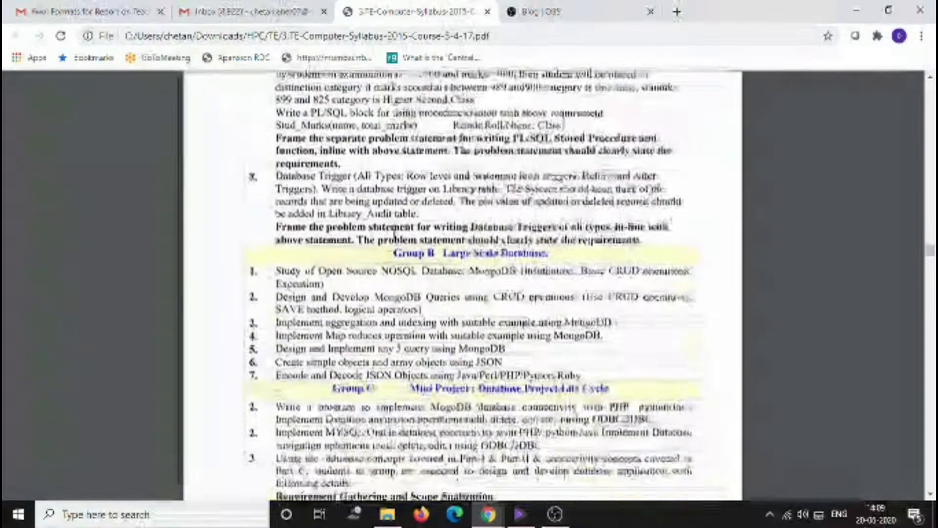
pyautogui.moveTo(394, 253); pyautogui.dragTo(436, 252)
# - Review the Group A MySQL assignments and the Group B MongoDB large-scale database assignments
pyautogui.scroll(12, 467, 249)
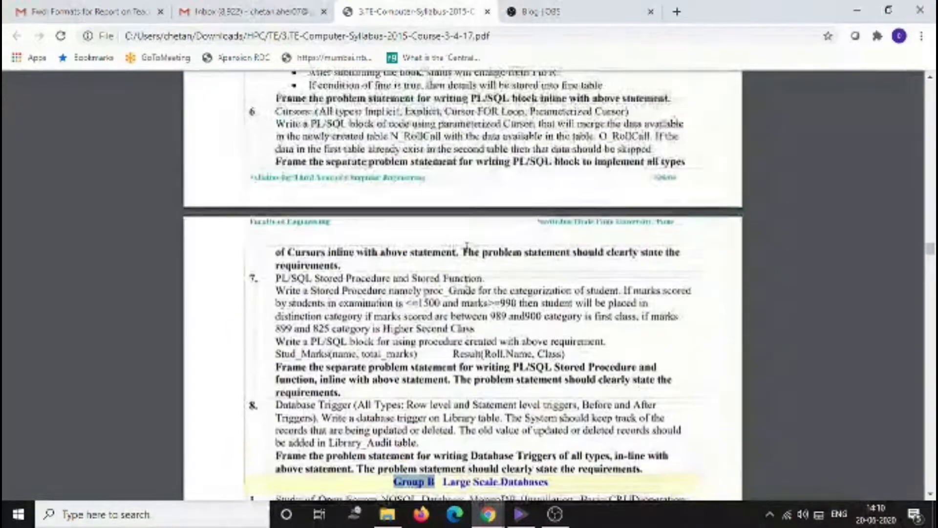
pyautogui.scroll(6, 465, 231)
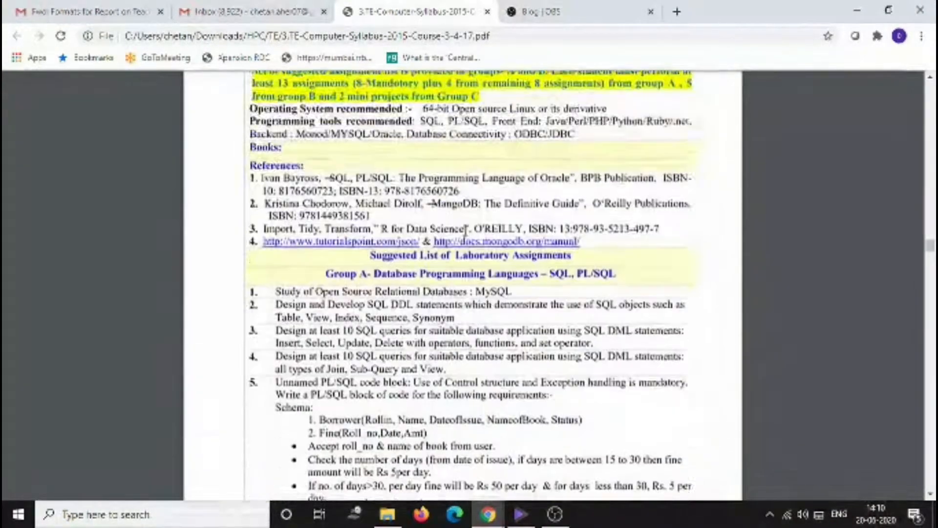
pyautogui.moveTo(375, 292); pyautogui.dragTo(565, 296)
pyautogui.moveTo(532, 323); pyautogui.dragTo(480, 311)
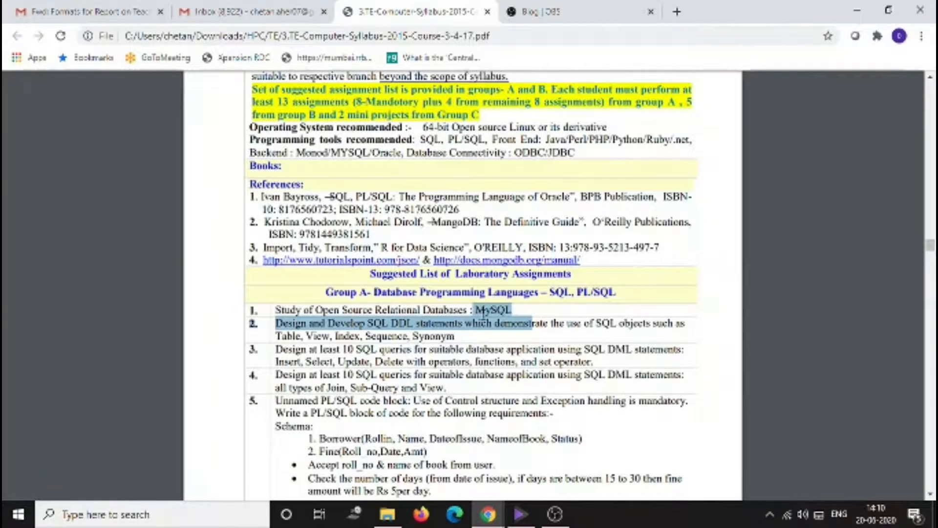
pyautogui.scroll(-10, 481, 315)
pyautogui.scroll(-5, 482, 323)
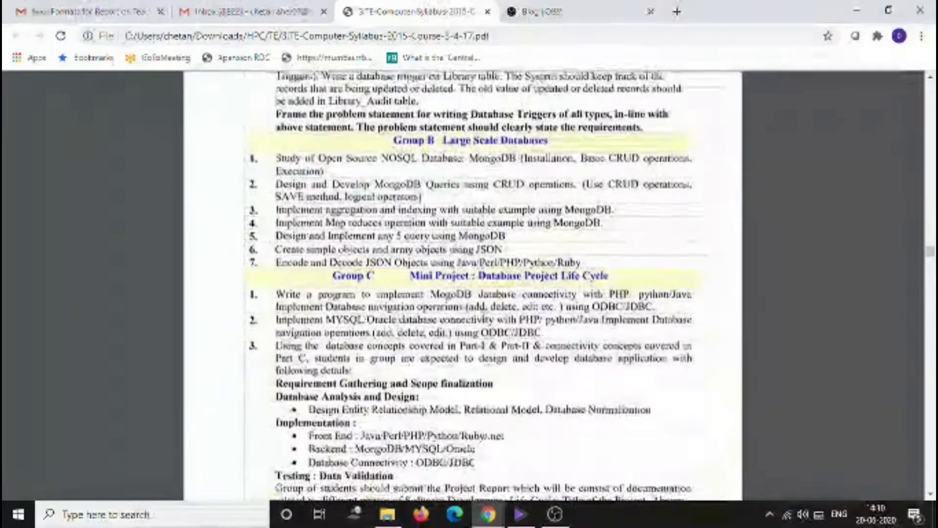
pyautogui.moveTo(442, 138); pyautogui.dragTo(534, 146)
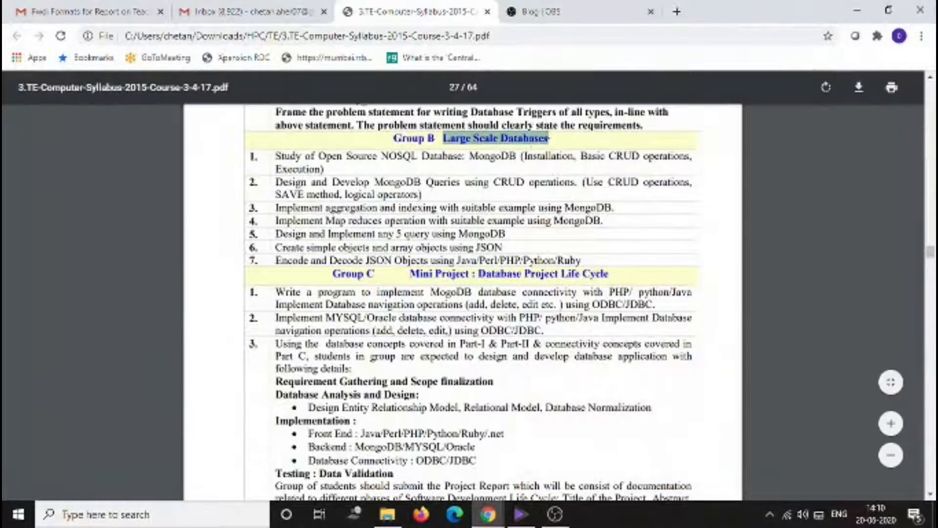
pyautogui.moveTo(470, 157); pyautogui.dragTo(521, 156)
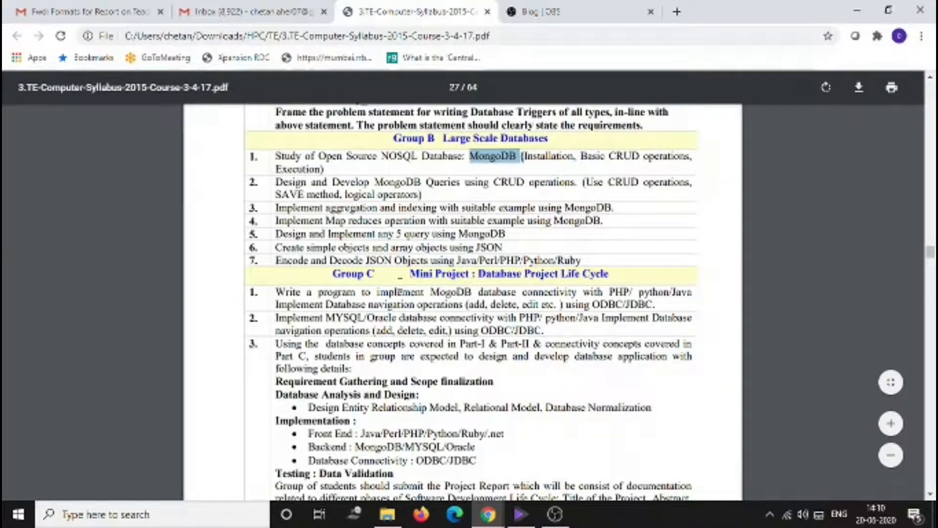
pyautogui.moveTo(334, 274); pyautogui.dragTo(364, 275)
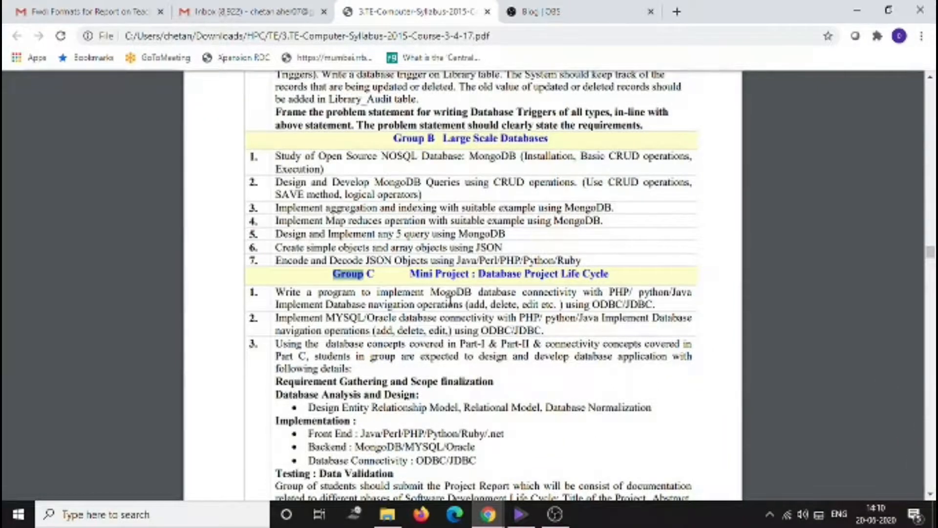
# - Examine the Group C mini project assignments on database connectivity and the project life cycle
pyautogui.scroll(5, 469, 293)
pyautogui.scroll(7, 428, 268)
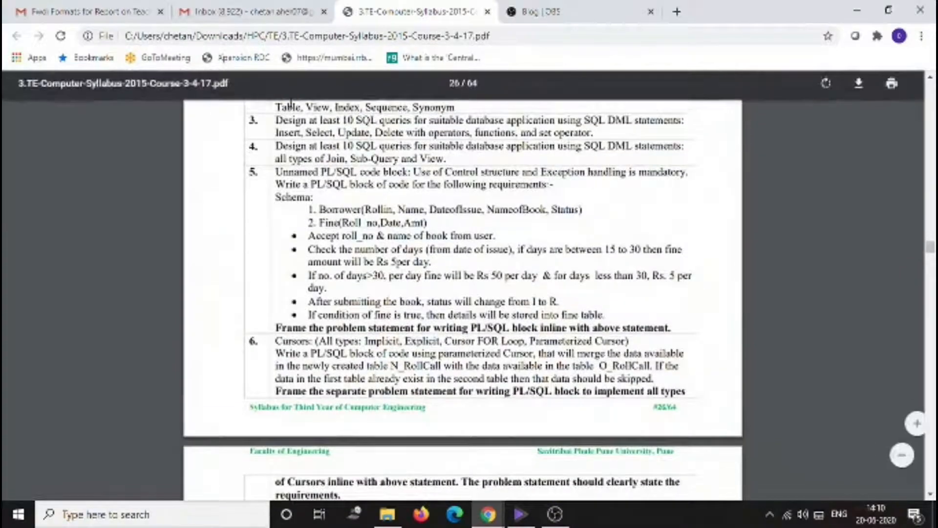
pyautogui.scroll(-3, 347, 237)
pyautogui.scroll(-12, 348, 181)
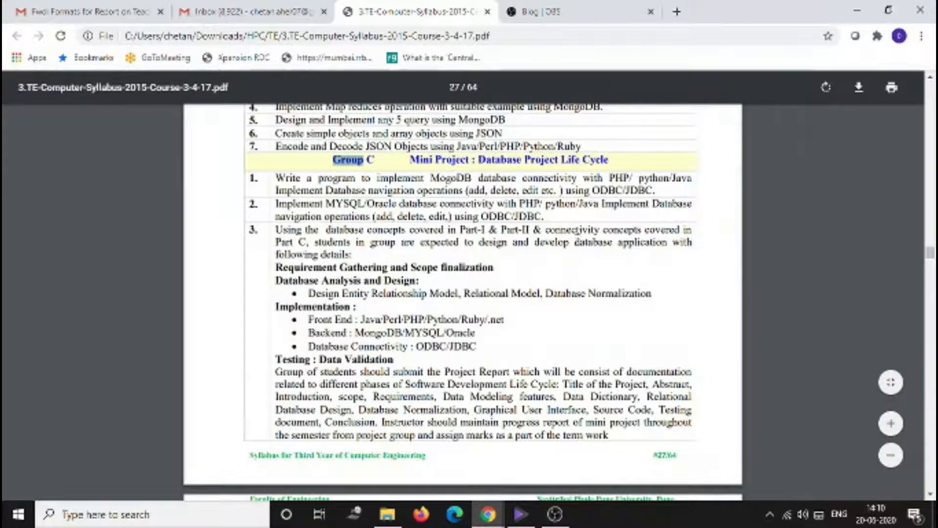
pyautogui.moveTo(562, 230); pyautogui.dragTo(274, 182)
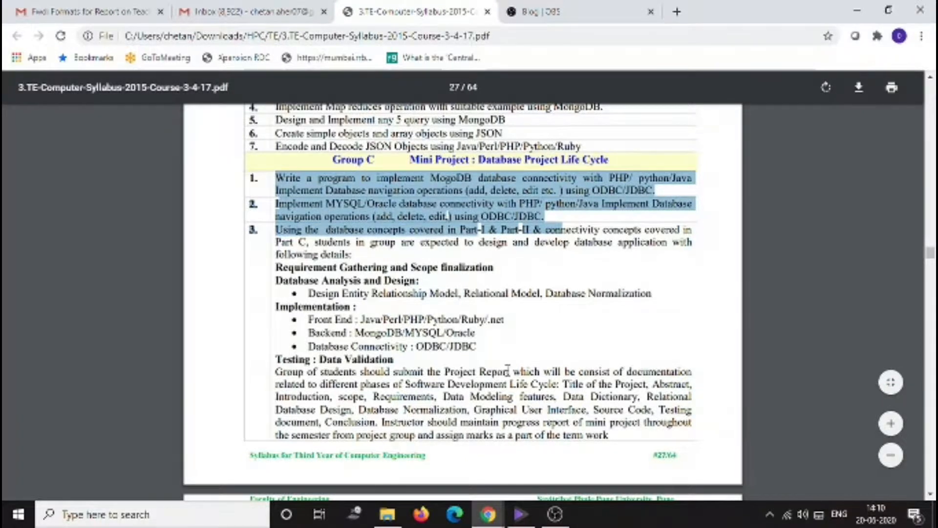
pyautogui.scroll(-2, 508, 361)
pyautogui.scroll(6, 508, 364)
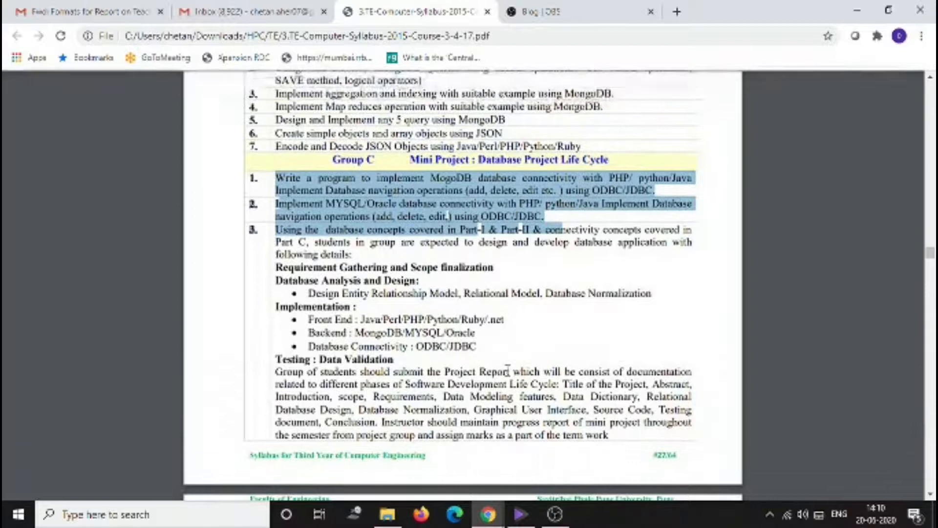
pyautogui.scroll(12, 508, 364)
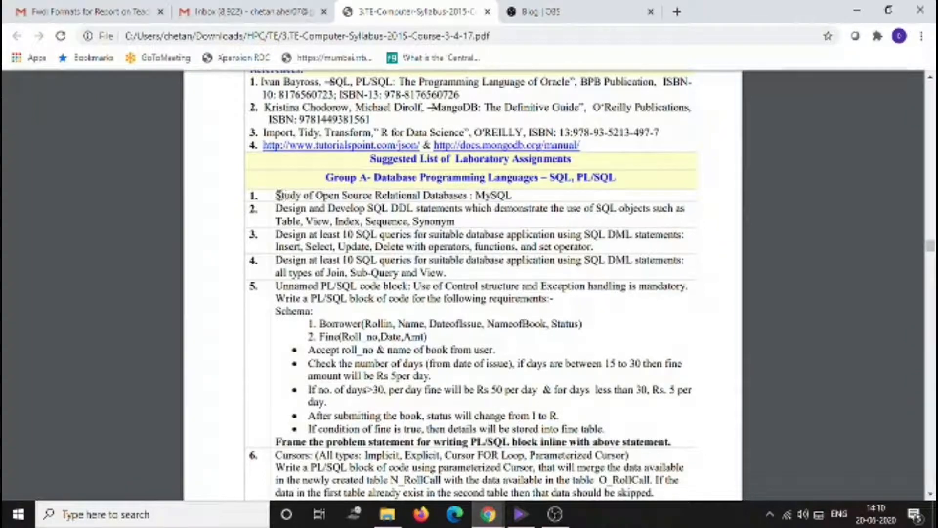
# - Go over the Group A assignment list, focusing on the first assignment about studying MySQL
pyautogui.moveTo(275, 196); pyautogui.dragTo(519, 197)
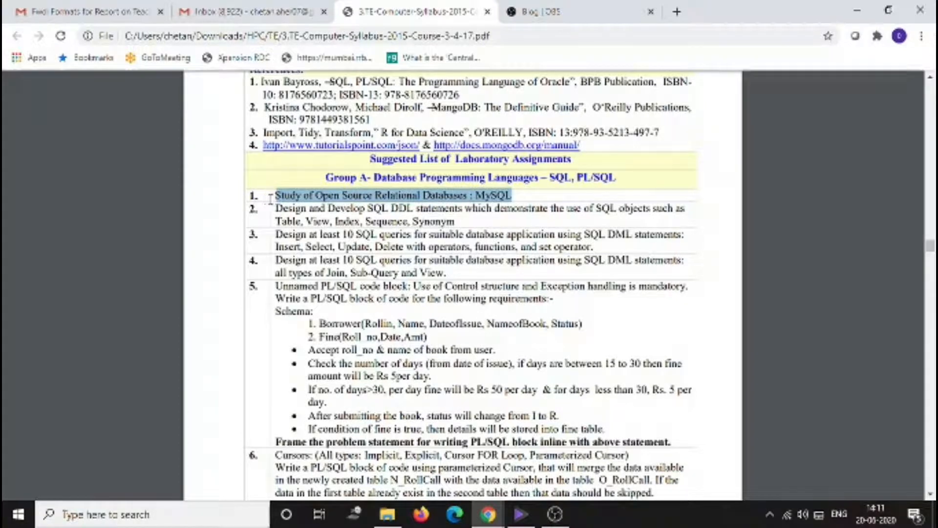
pyautogui.click(253, 195)
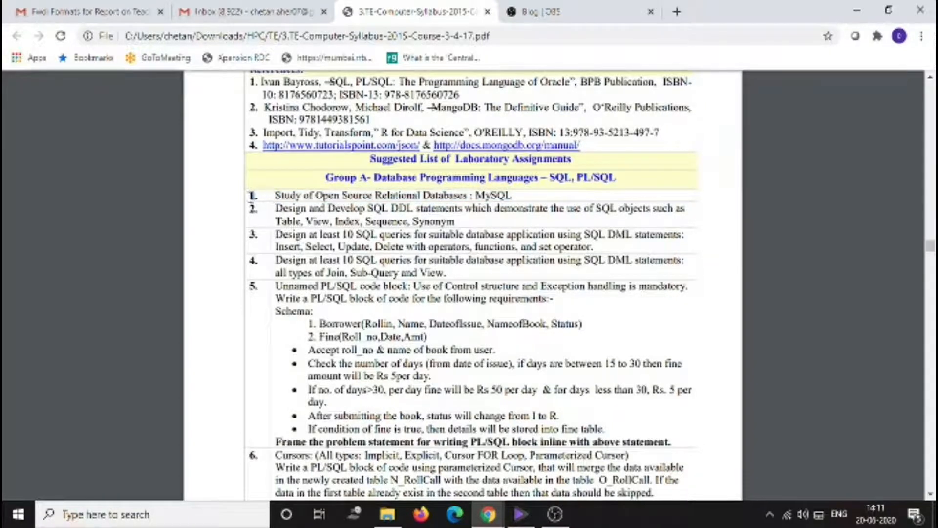
pyautogui.moveTo(272, 194); pyautogui.dragTo(557, 360)
pyautogui.scroll(-3, 510, 308)
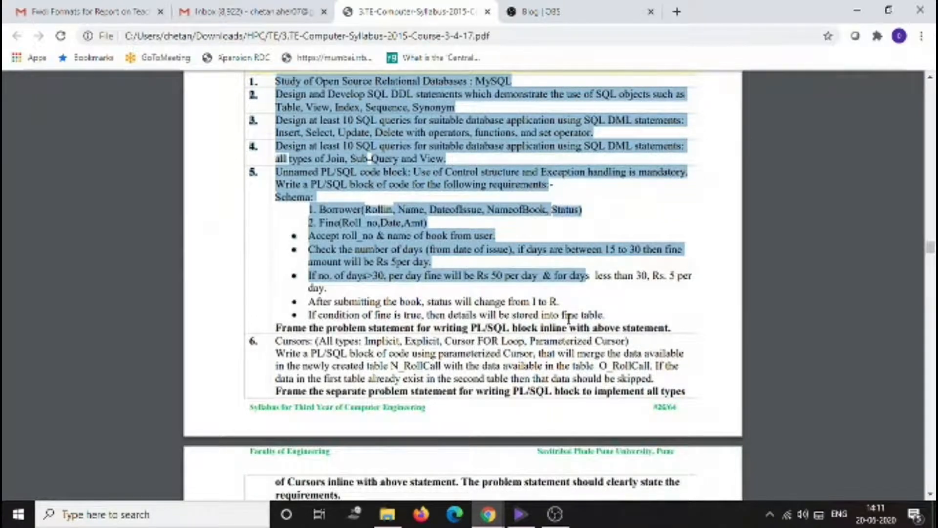
pyautogui.scroll(3, 309, 262)
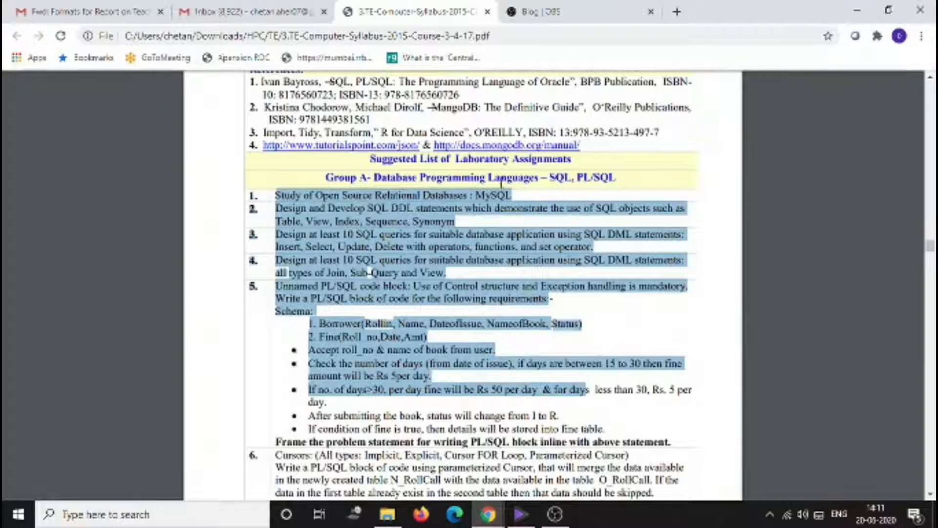
pyautogui.click(517, 196)
pyautogui.doubleClick(501, 195)
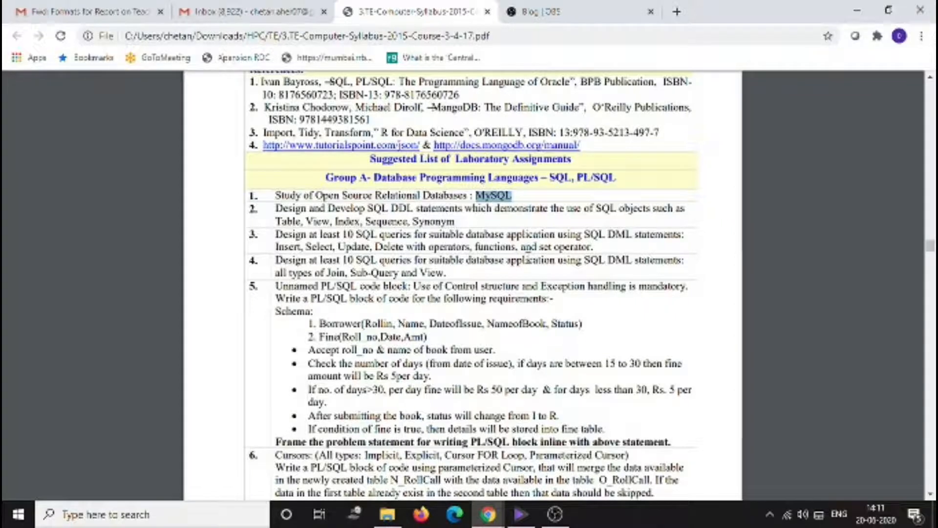
pyautogui.moveTo(317, 195); pyautogui.dragTo(470, 197)
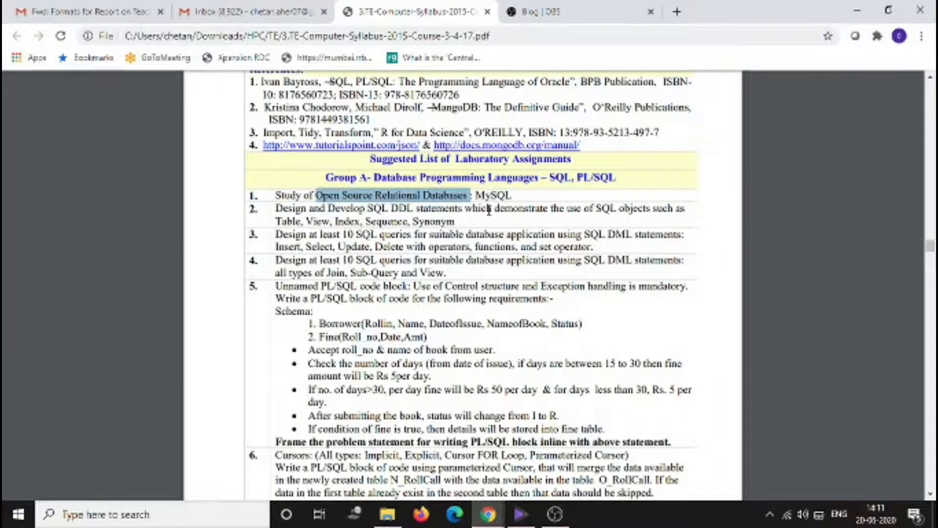
# - Open a new browser tab and go to google.com
pyautogui.click(675, 10)
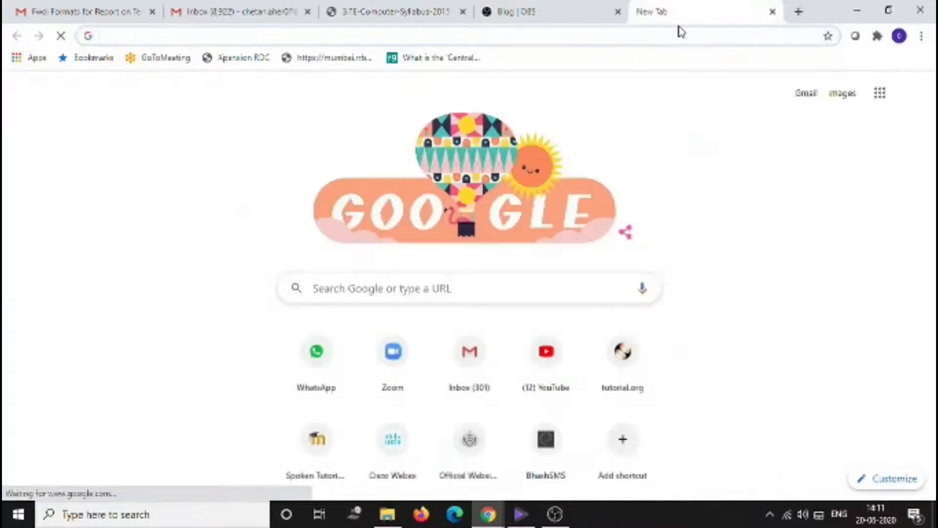
pyautogui.write('google')
pyautogui.press('Return')
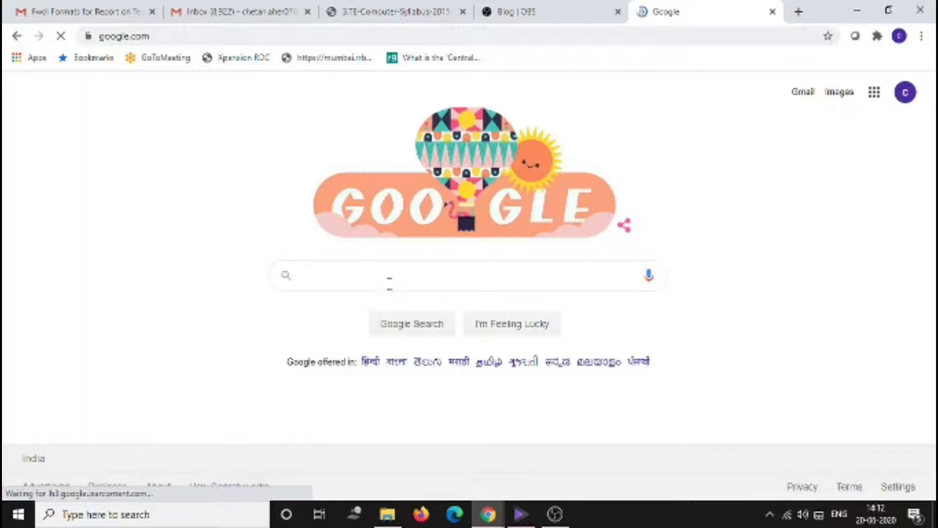
# - Search Google for mysql
pyautogui.write('mysq')
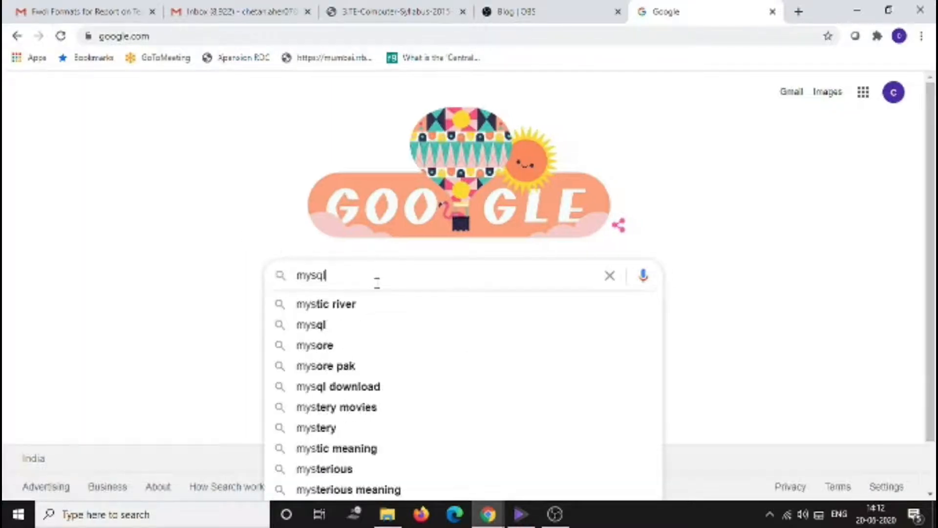
pyautogui.write('l')
pyautogui.press('Return')
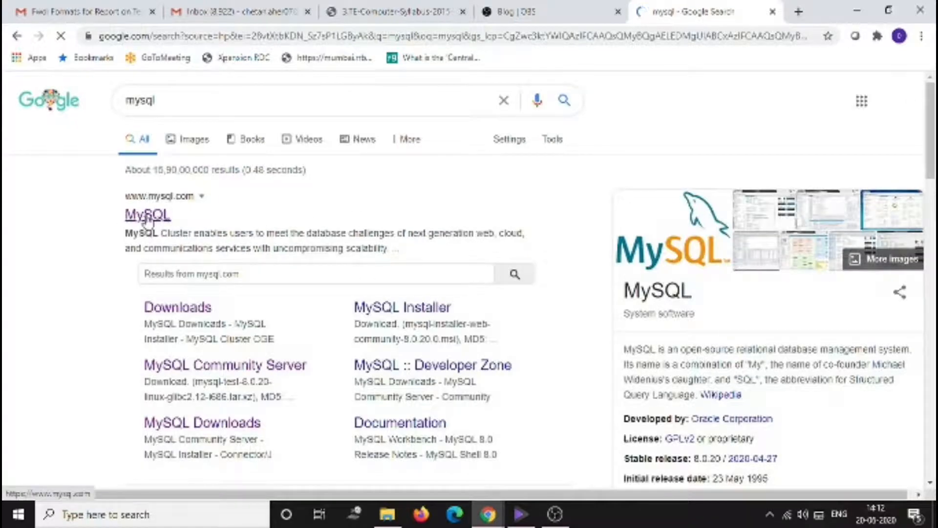
# - Open the official MySQL website from the search results
pyautogui.click(148, 217)
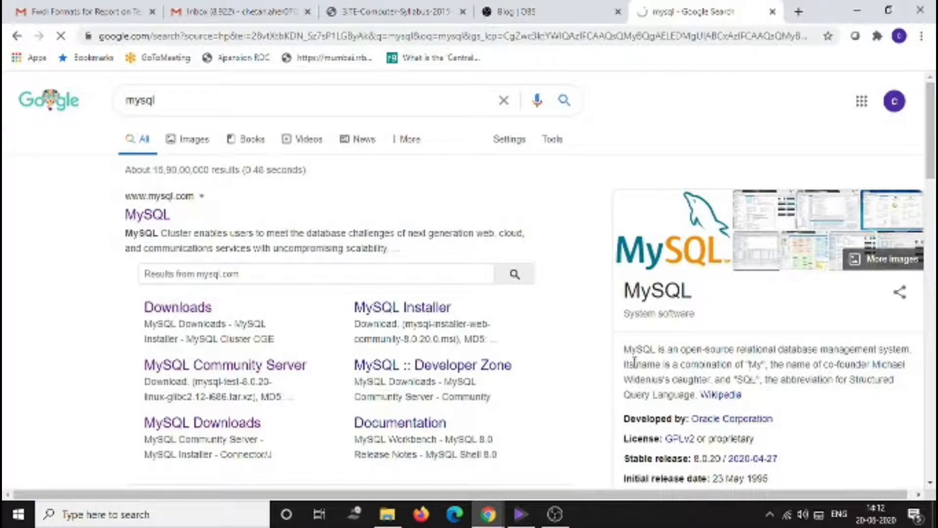
pyautogui.moveTo(623, 350); pyautogui.dragTo(912, 361)
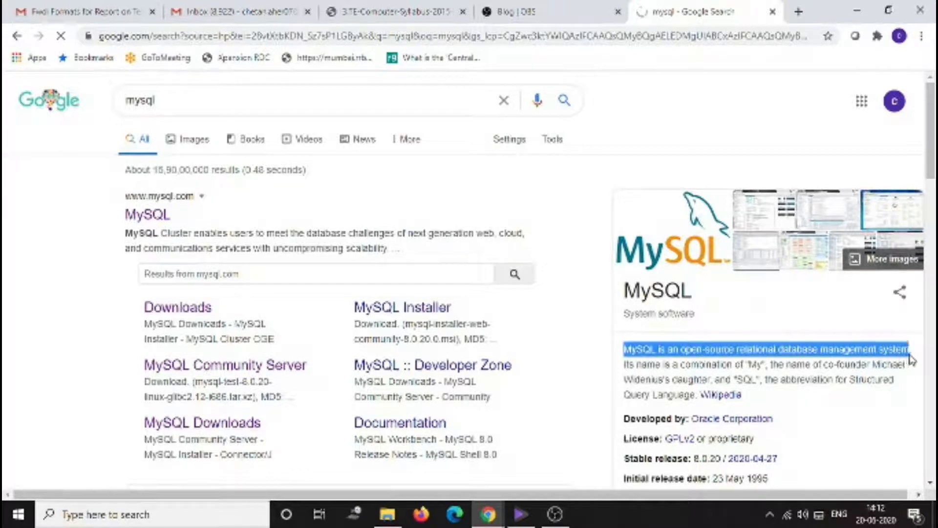
pyautogui.click(760, 362)
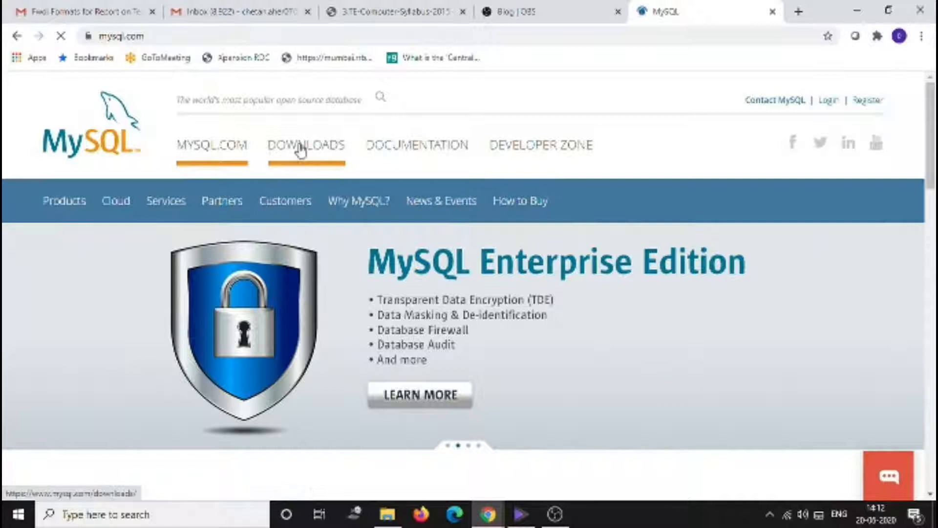
# - Open the MySQL Downloads page and scroll through its product editions and download options
pyautogui.click(300, 151)
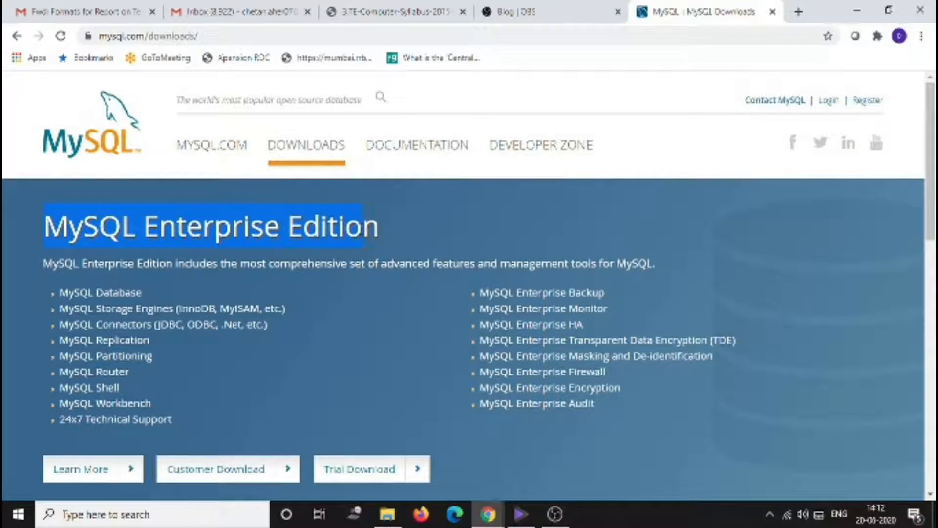
pyautogui.scroll(-8, 382, 239)
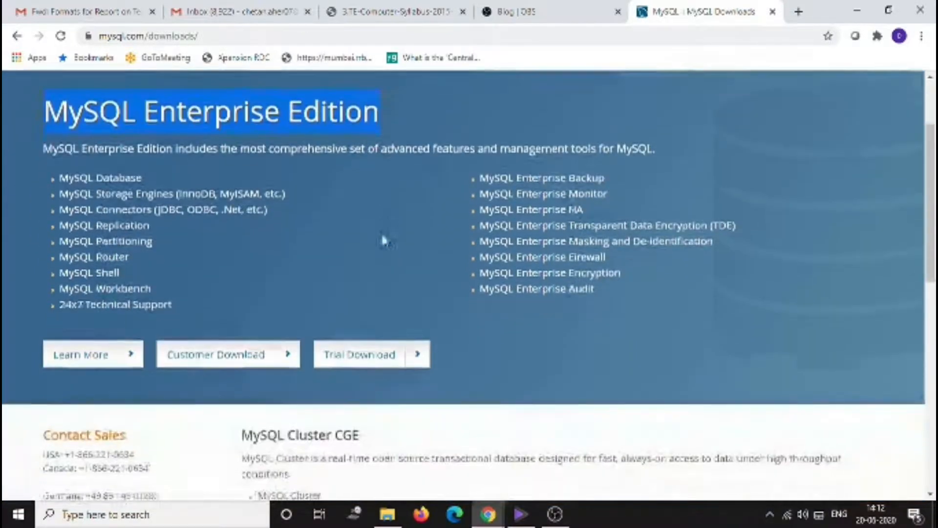
pyautogui.scroll(-1, 383, 235)
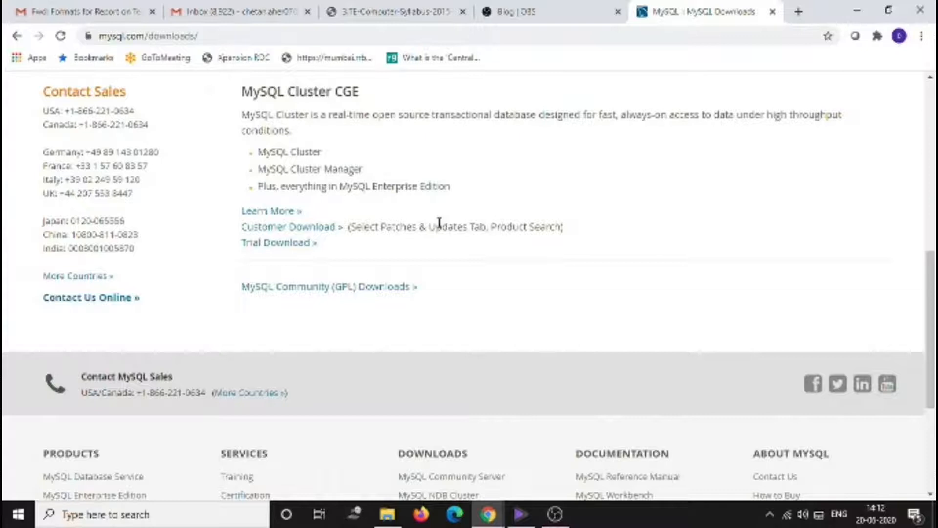
pyautogui.scroll(2, 439, 223)
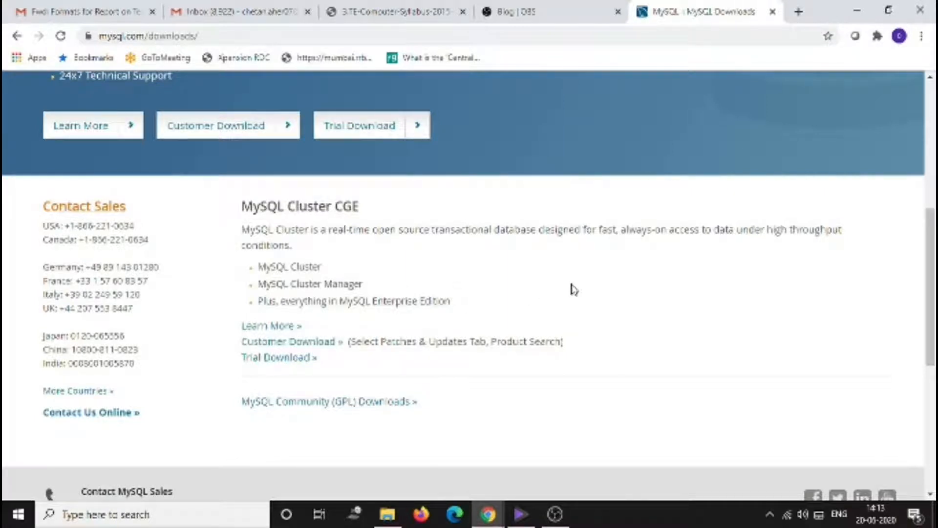
pyautogui.scroll(4, 571, 287)
pyautogui.scroll(-8, 431, 202)
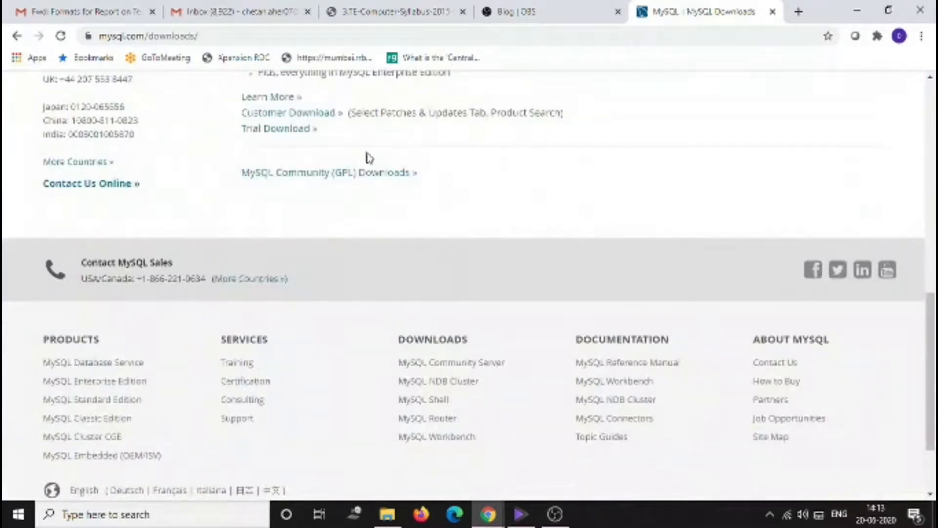
pyautogui.scroll(8, 385, 186)
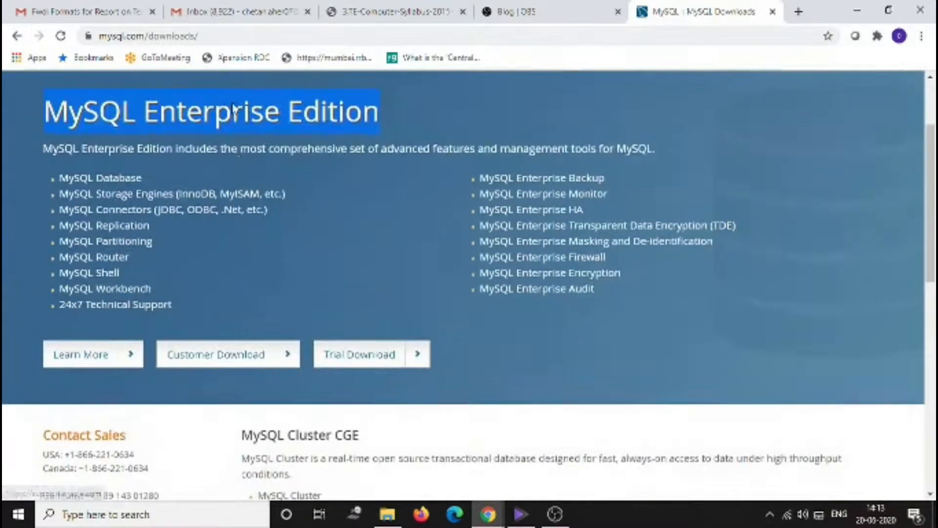
pyautogui.scroll(-5, 446, 302)
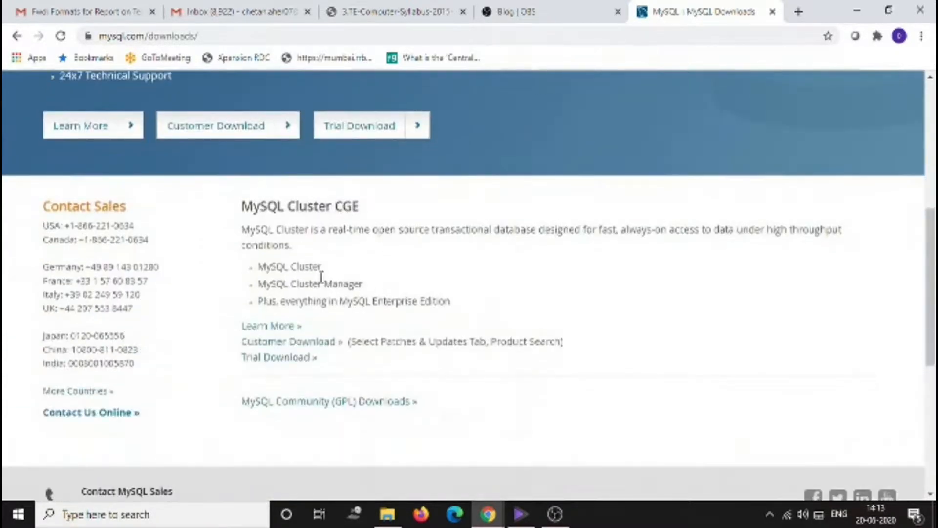
pyautogui.scroll(5, 324, 266)
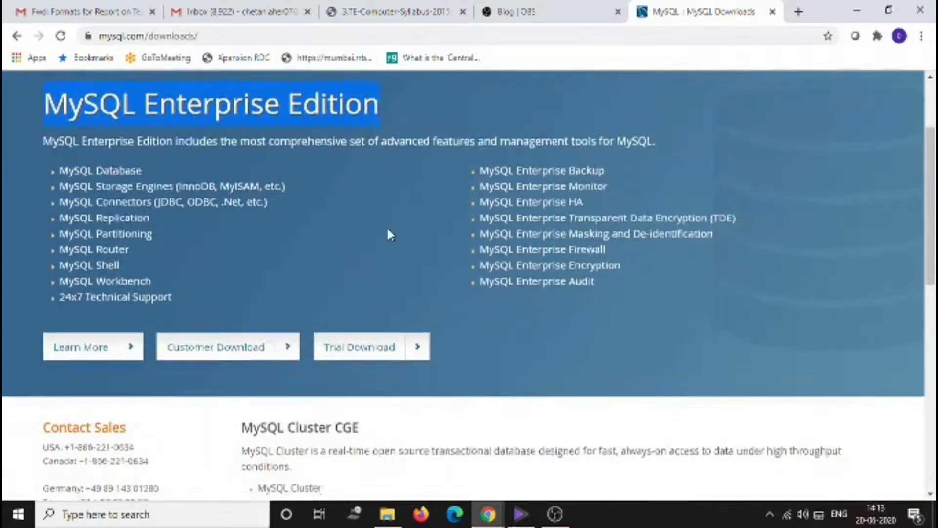
pyautogui.scroll(-7, 387, 232)
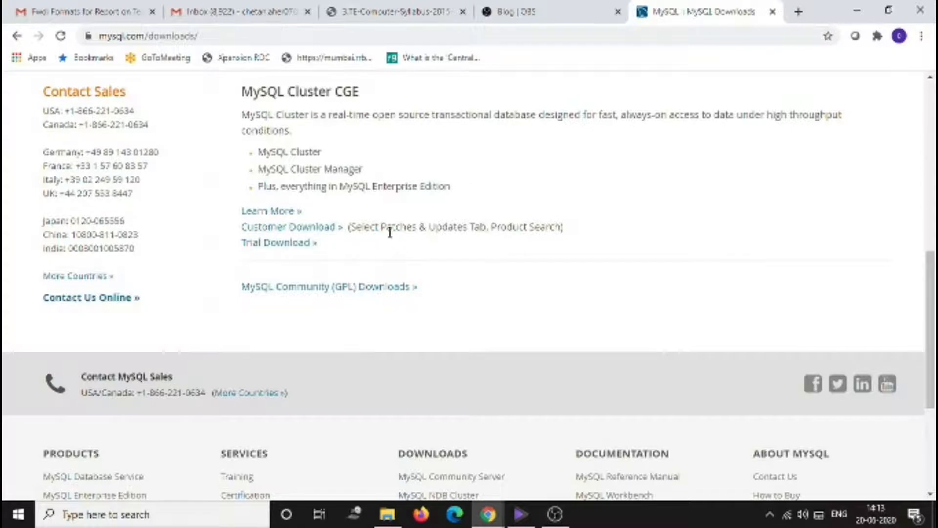
# - Open MySQL Community (GPL) Downloads, then MySQL Community Server, keeping Microsoft Windows as the operating system
pyautogui.click(328, 293)
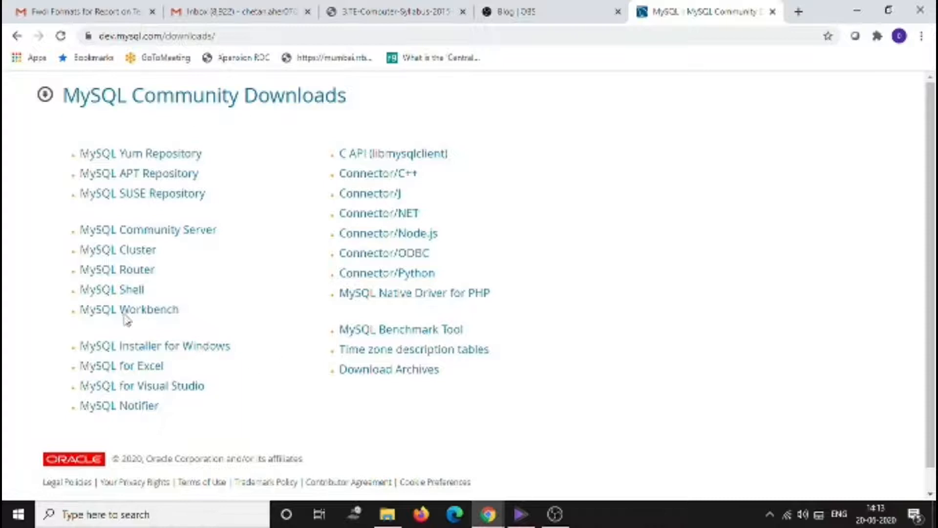
pyautogui.click(178, 243)
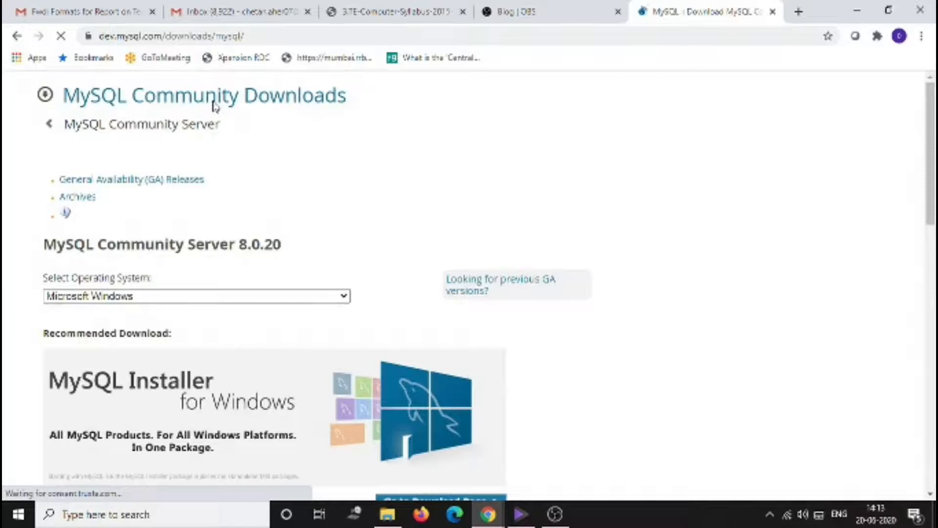
pyautogui.scroll(-2, 299, 147)
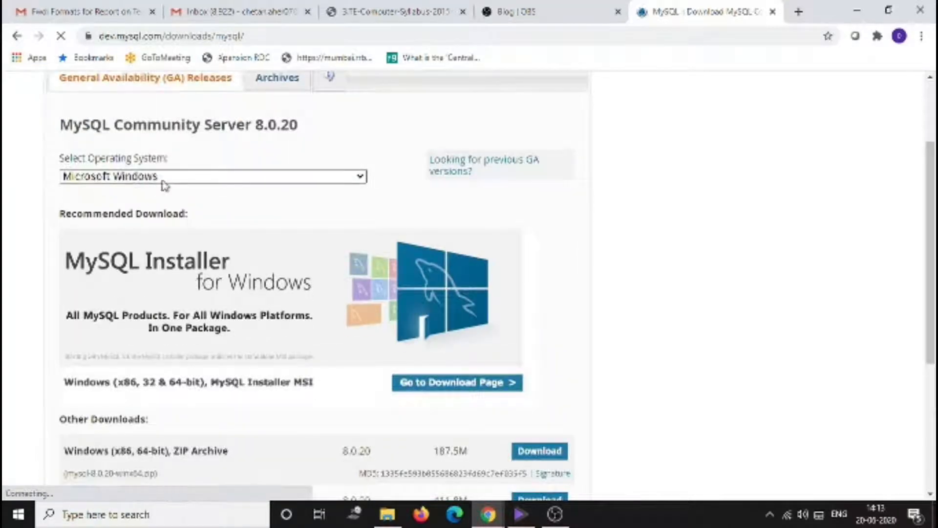
pyautogui.click(228, 178)
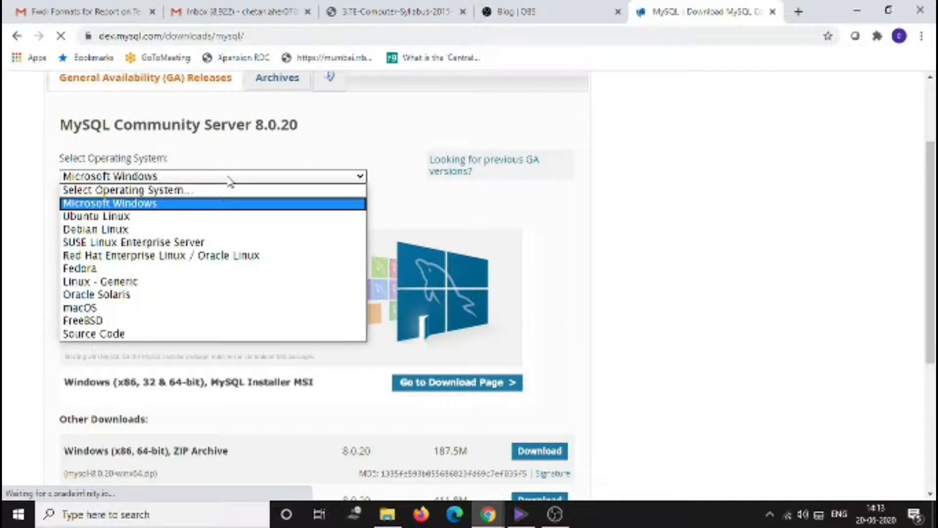
pyautogui.click(229, 179)
pyautogui.scroll(-3, 170, 242)
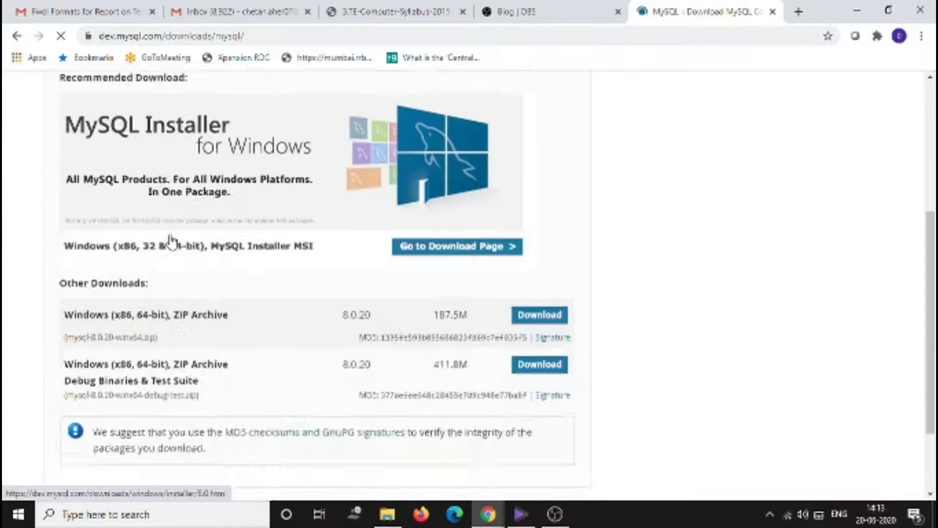
pyautogui.scroll(-2, 170, 241)
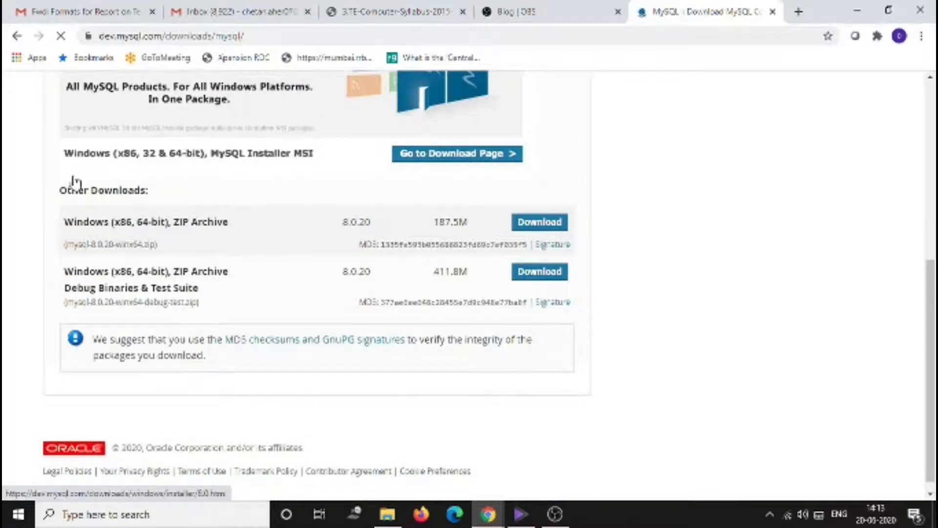
# - Open the MySQL Installer download page and compare the web-community and full community MSI installer file names and sizes
pyautogui.click(462, 162)
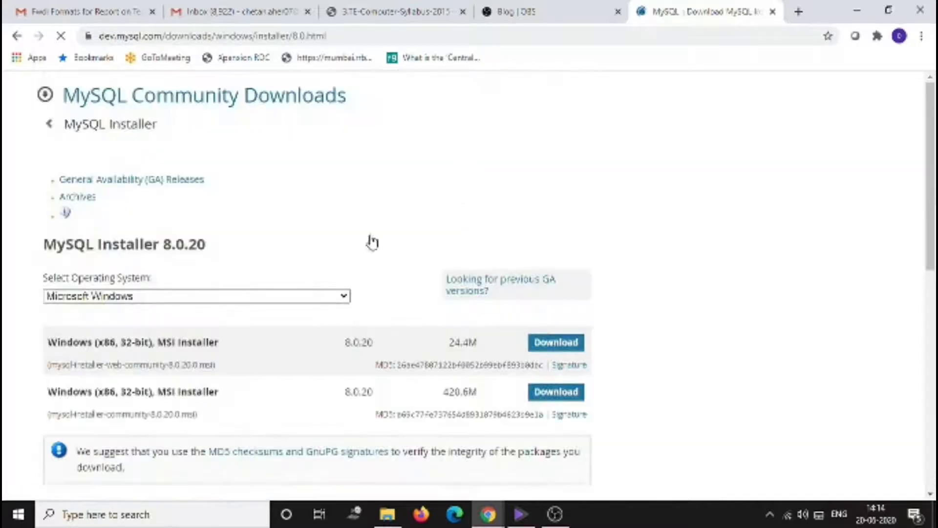
pyautogui.scroll(-1, 352, 225)
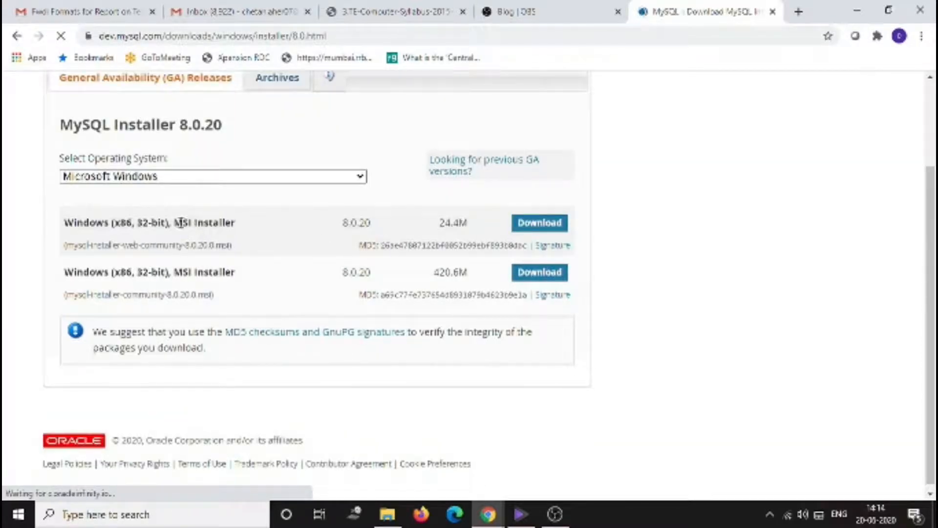
pyautogui.moveTo(121, 244); pyautogui.dragTo(172, 245)
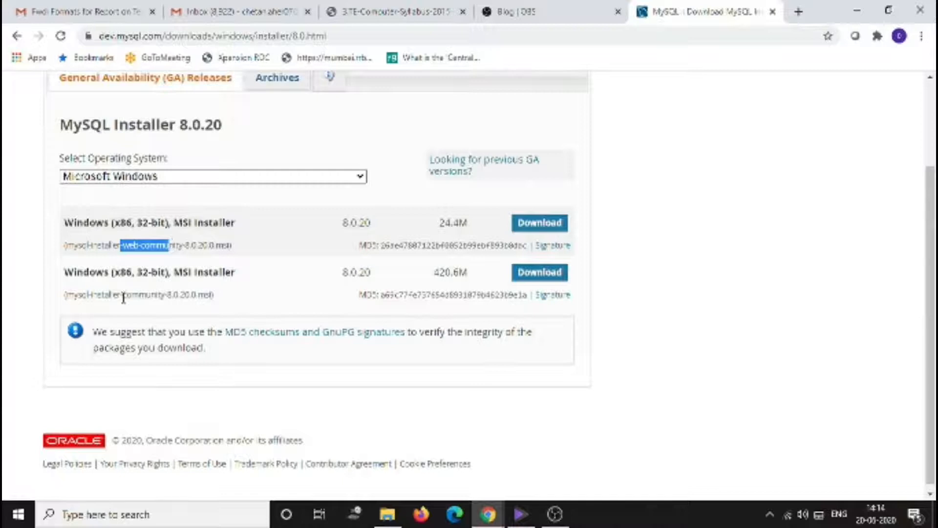
pyautogui.moveTo(89, 295); pyautogui.dragTo(167, 295)
pyautogui.moveTo(74, 295); pyautogui.dragTo(123, 295)
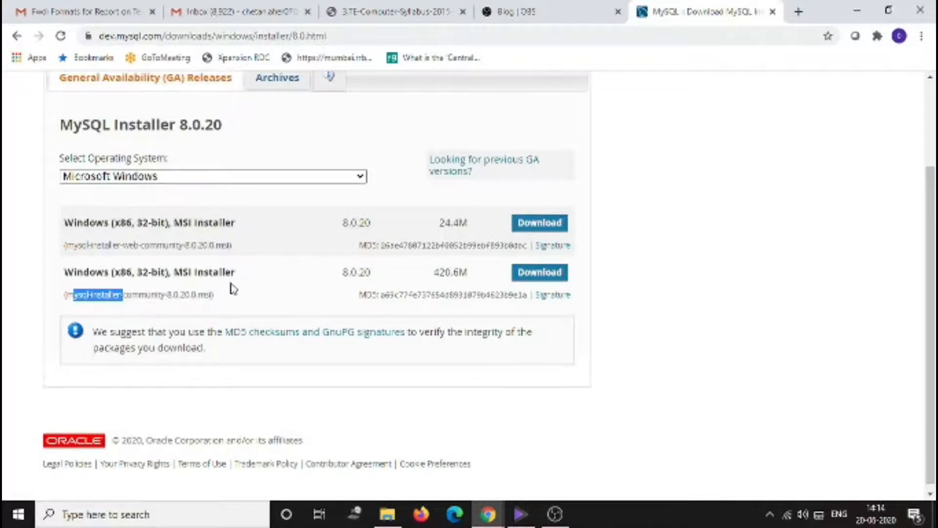
pyautogui.moveTo(470, 225); pyautogui.dragTo(437, 225)
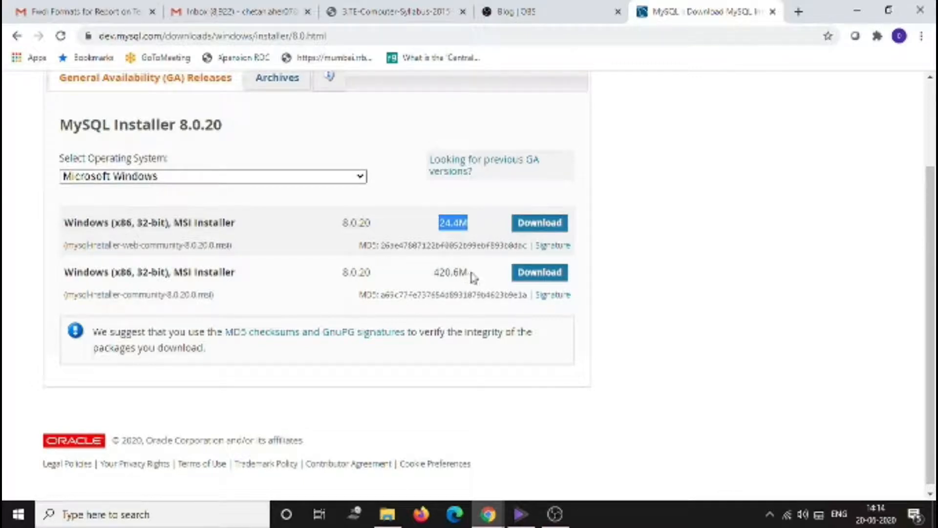
pyautogui.moveTo(473, 277); pyautogui.dragTo(433, 273)
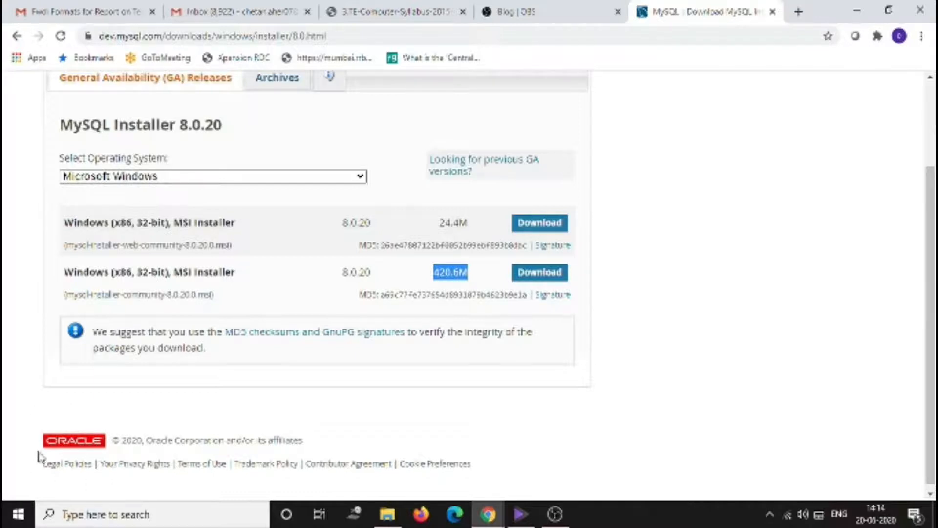
# - Open the browser's downloads list, show the downloaded MySQL installer in its folder and launch it
pyautogui.click(111, 36)
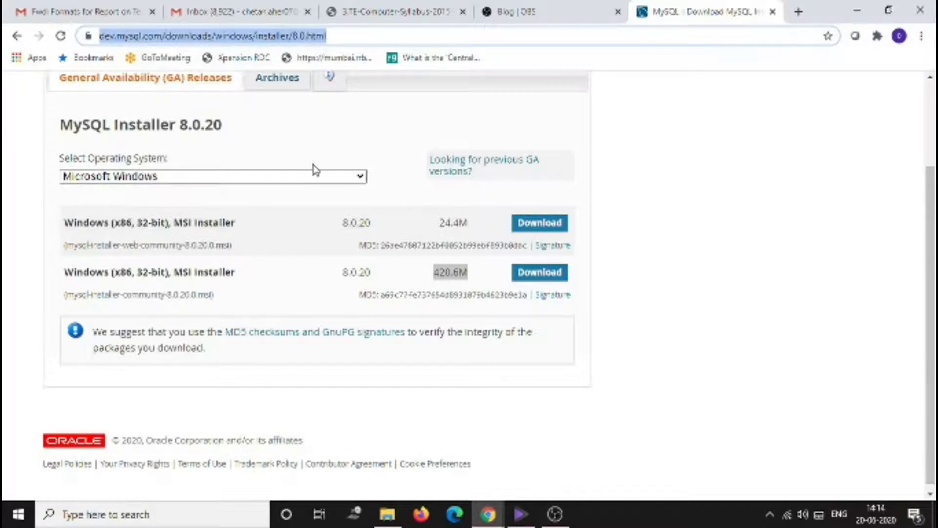
pyautogui.scroll(2, 314, 167)
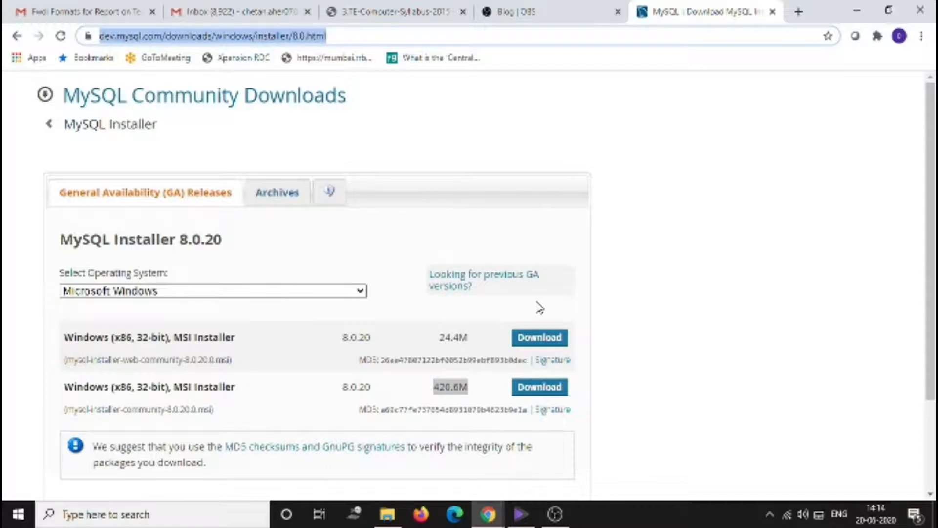
pyautogui.scroll(-2, 549, 246)
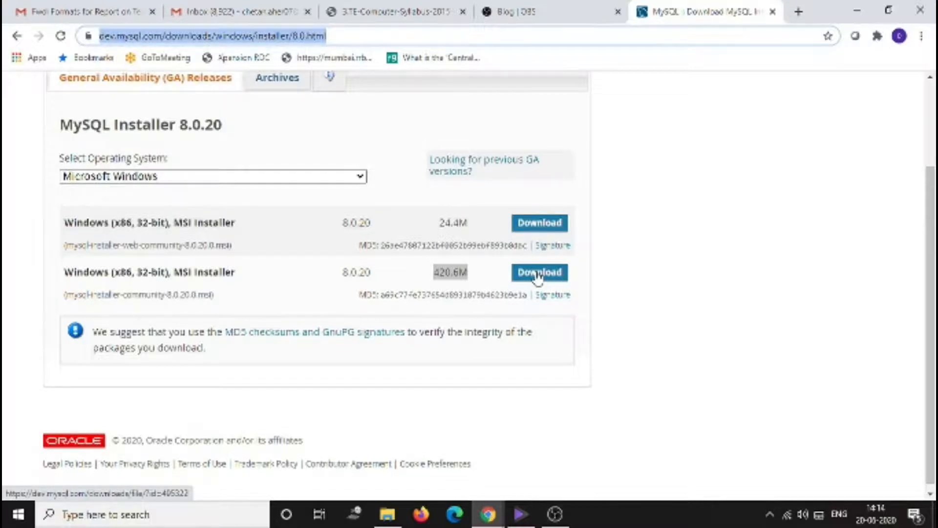
pyautogui.hotkey('ctrl', 'j')
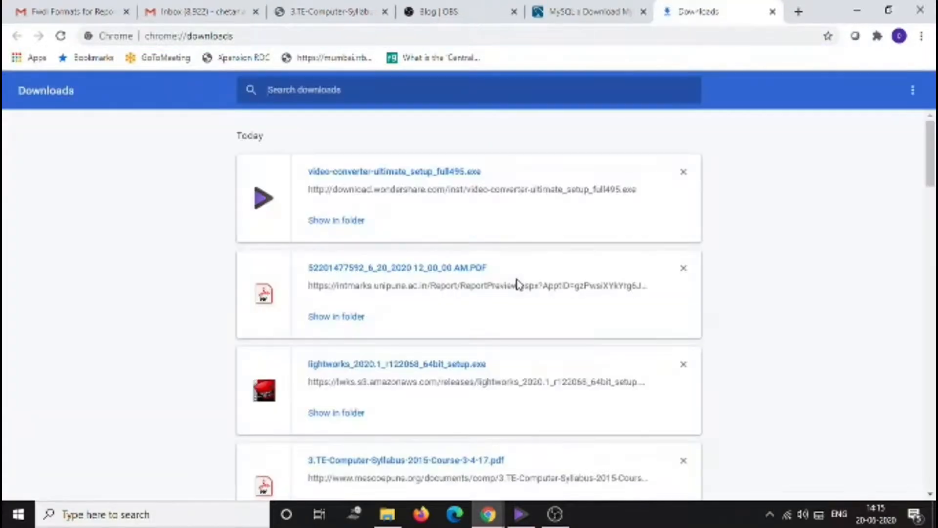
pyautogui.scroll(-6, 412, 377)
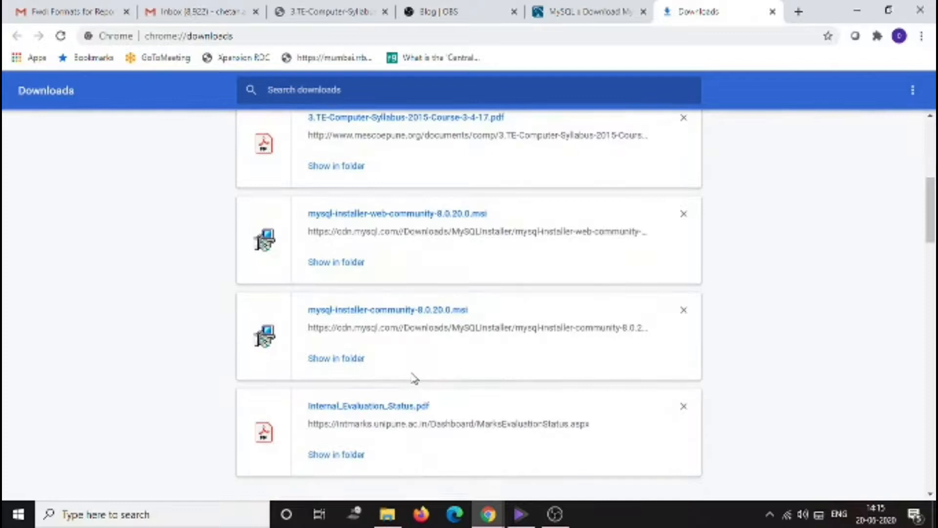
pyautogui.click(333, 262)
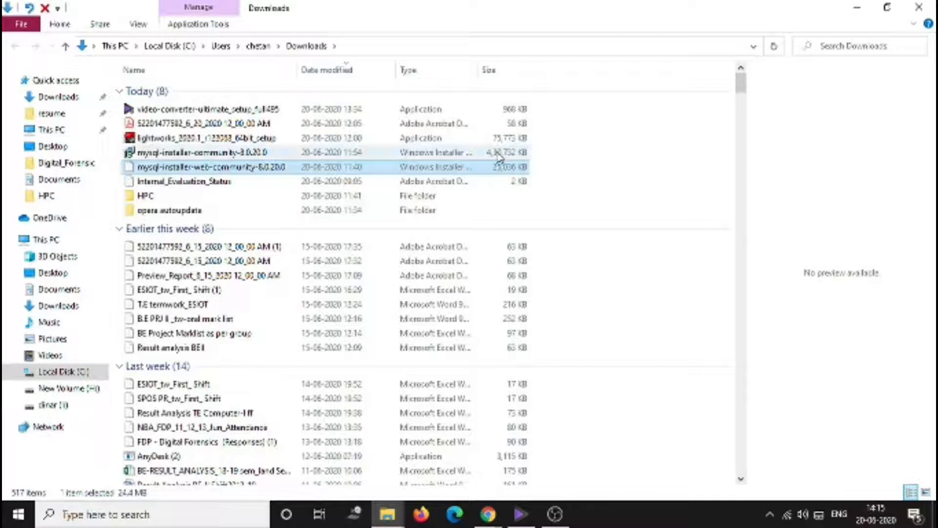
pyautogui.click(288, 156)
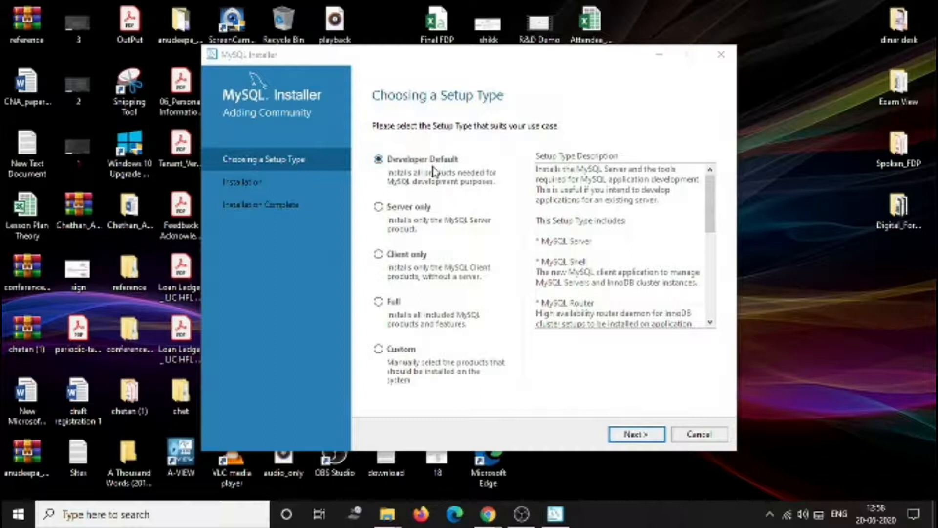
pyautogui.click(400, 356)
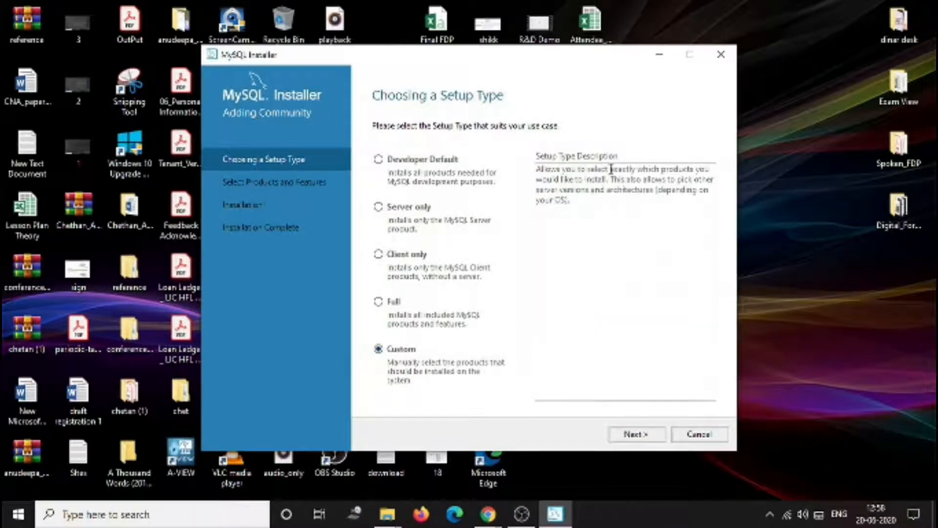
pyautogui.click(642, 434)
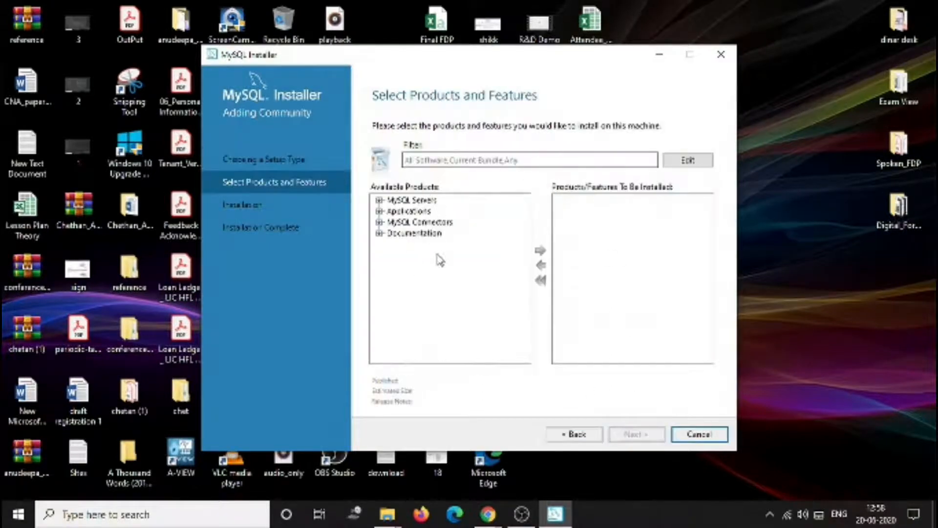
pyautogui.click(574, 435)
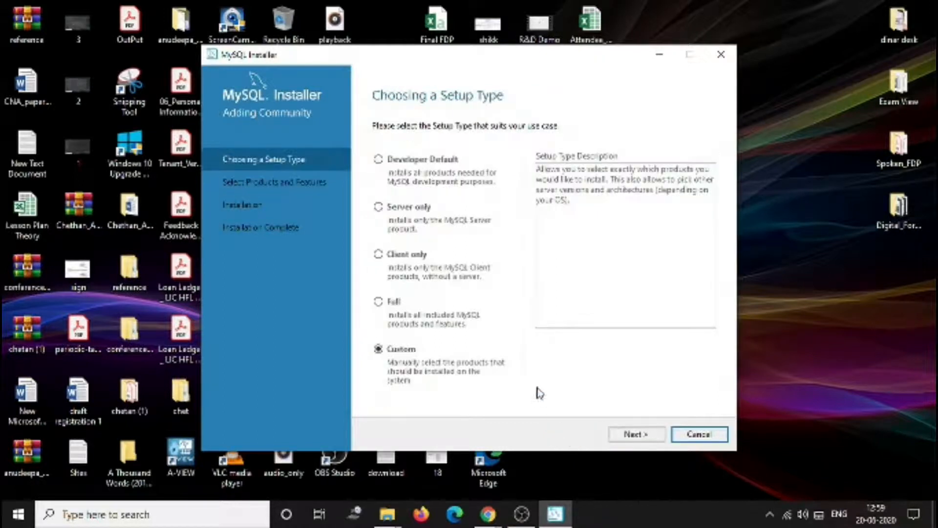
# - Select the Developer Default setup type and proceed to the requirements check
pyautogui.click(377, 160)
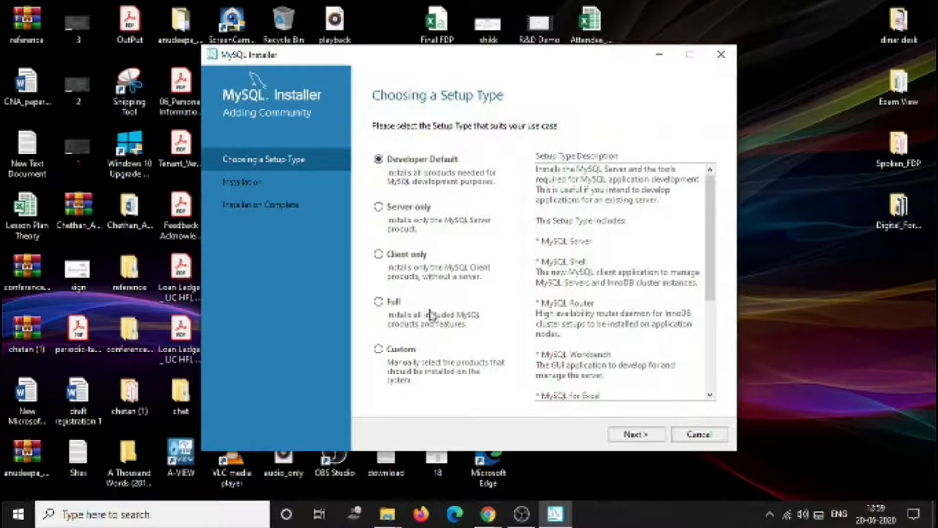
pyautogui.click(629, 436)
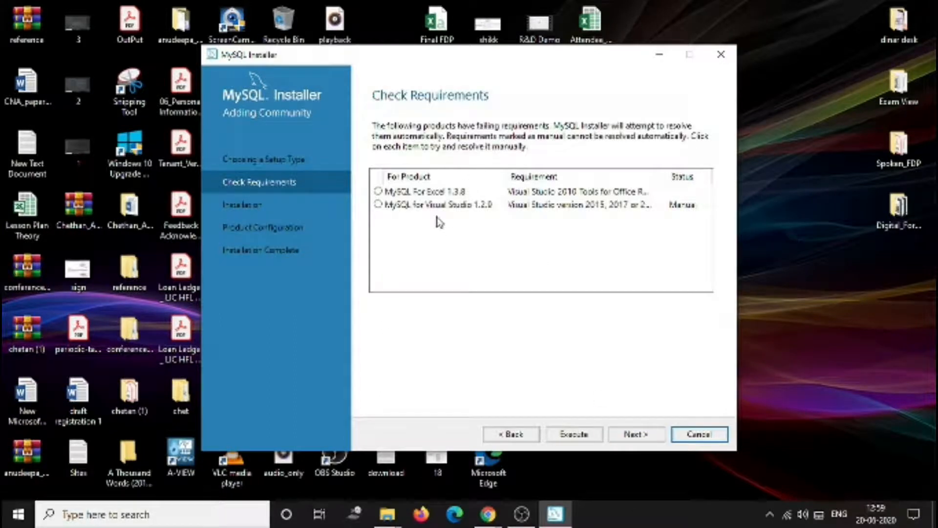
# - Execute the failing requirements to install Visual Studio 2010 Tools for Office Runtime for MySQL For Excel
pyautogui.click(386, 192)
pyautogui.click(388, 236)
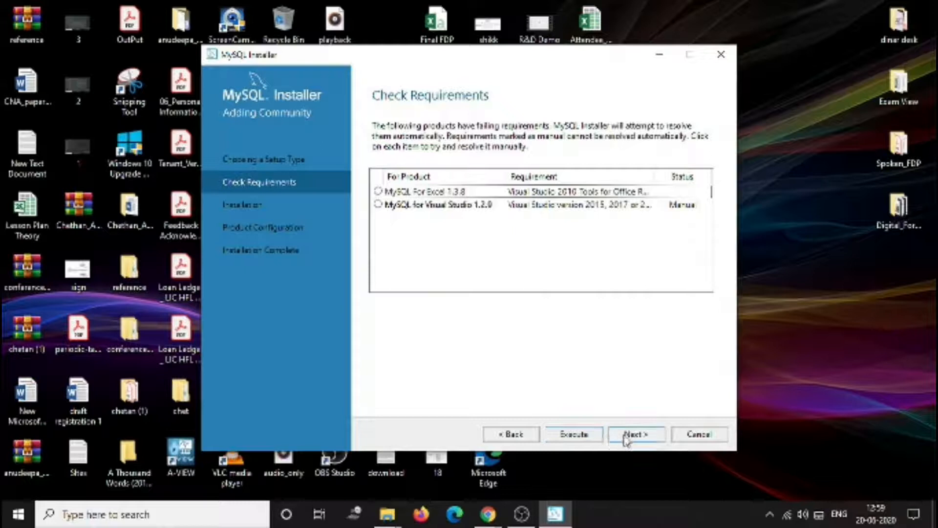
pyautogui.click(573, 436)
pyautogui.click(588, 434)
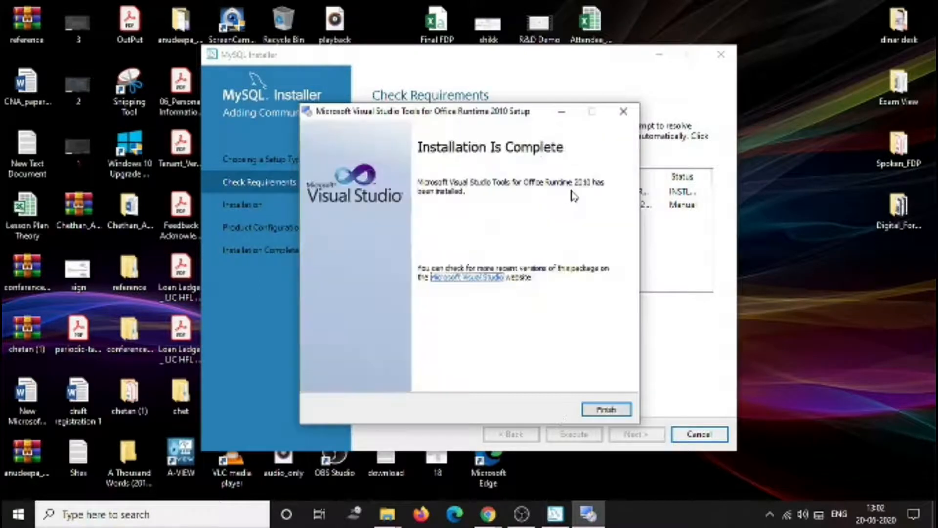
# - Finish the Visual Studio Tools for Office Runtime setup and continue past the remaining unsatisfied requirement
pyautogui.click(611, 409)
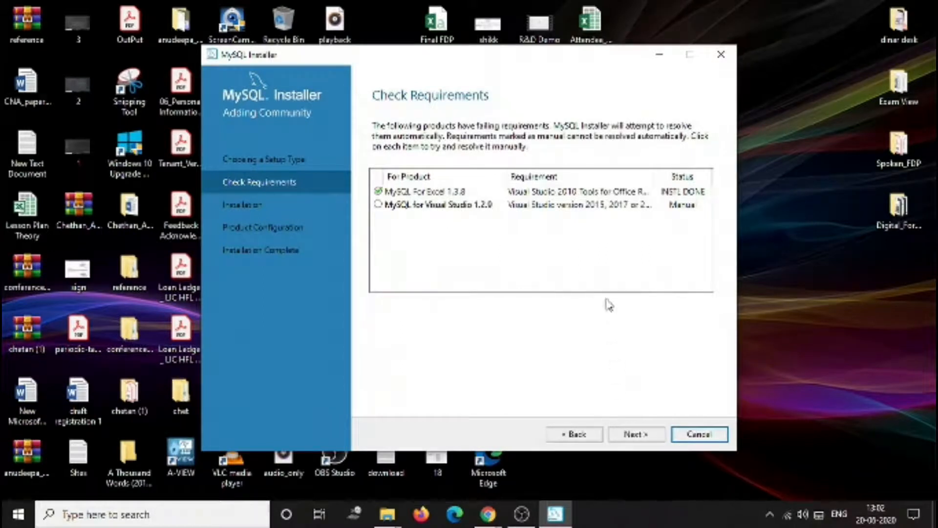
pyautogui.click(643, 435)
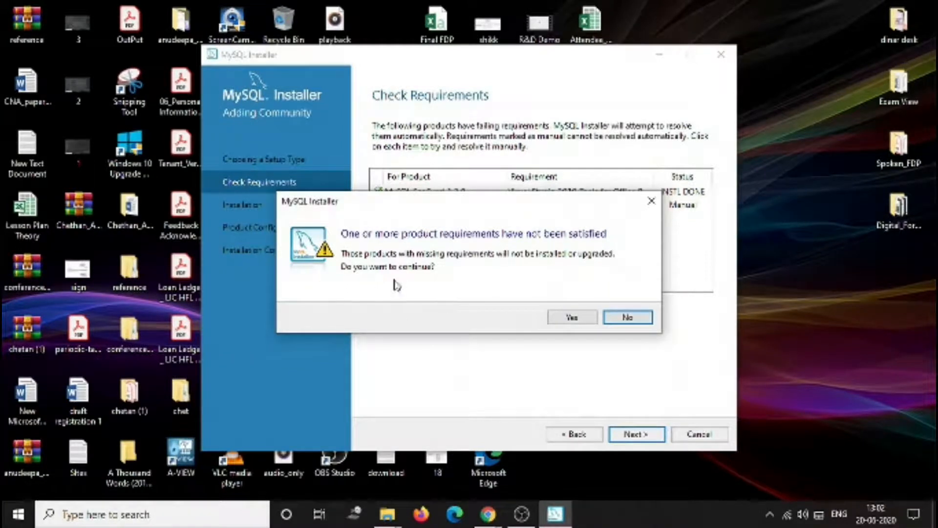
pyautogui.click(570, 318)
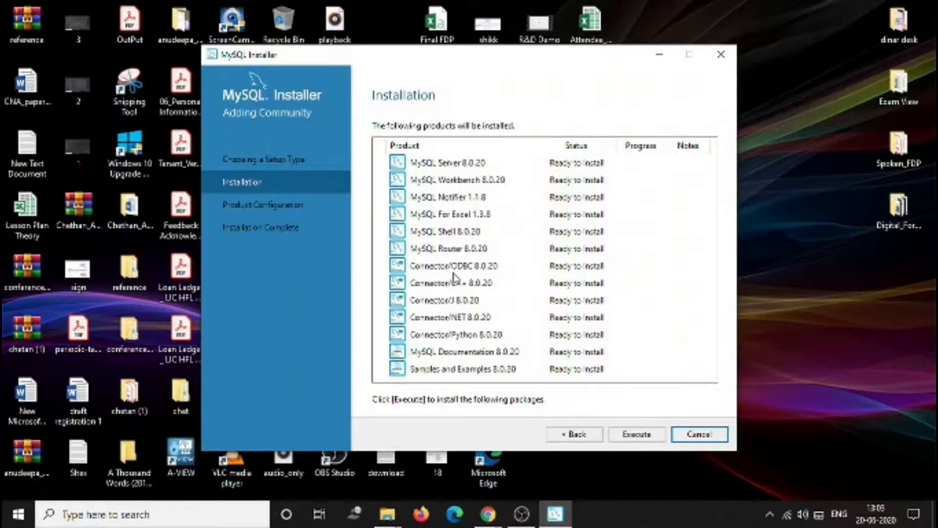
# - Execute the installation of all listed MySQL products, briefly showing and hiding the installation details log
pyautogui.click(650, 439)
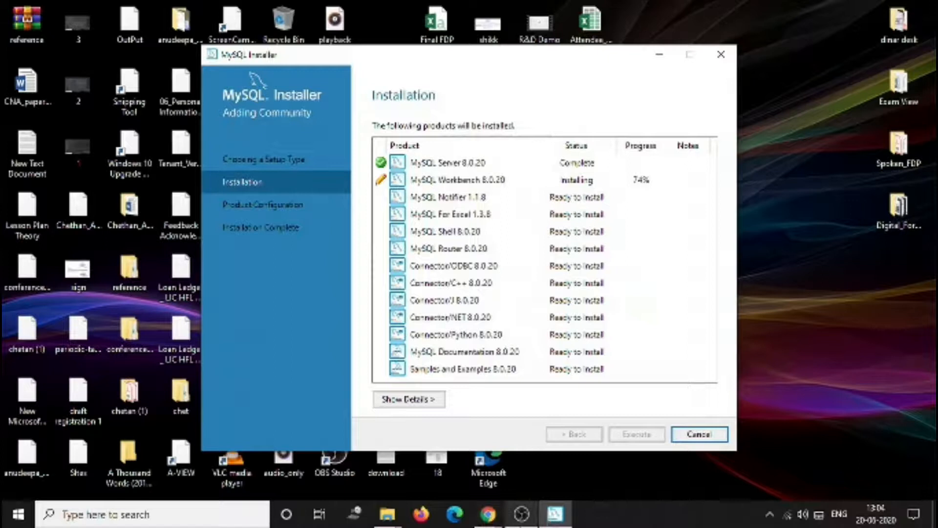
pyautogui.moveTo(522, 513)
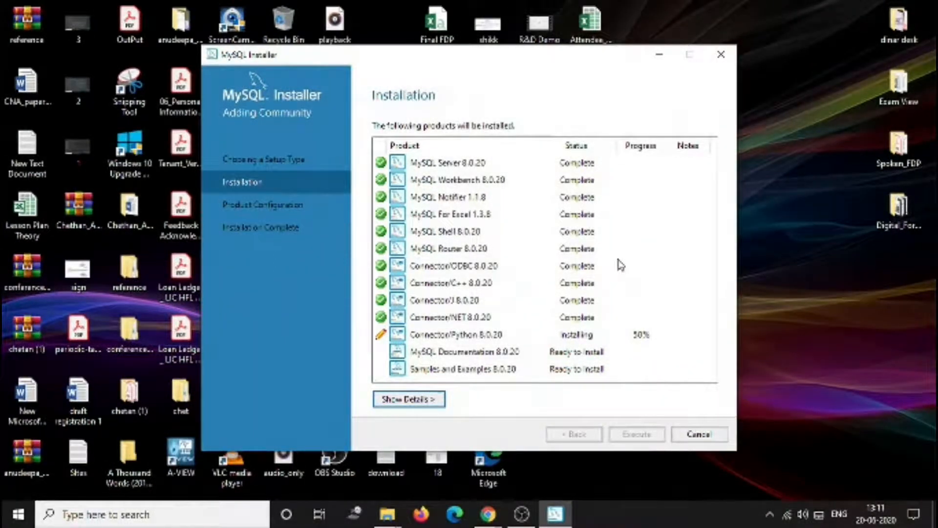
pyautogui.click(429, 401)
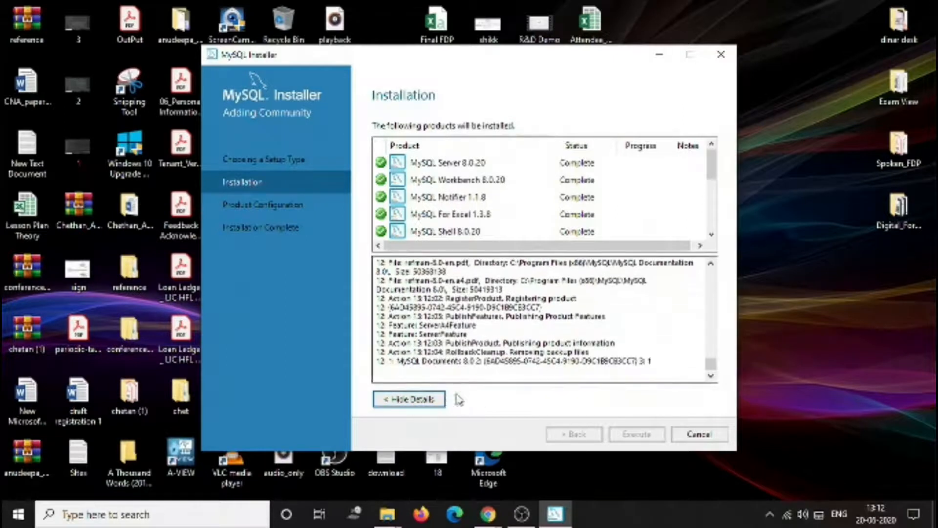
pyautogui.click(423, 399)
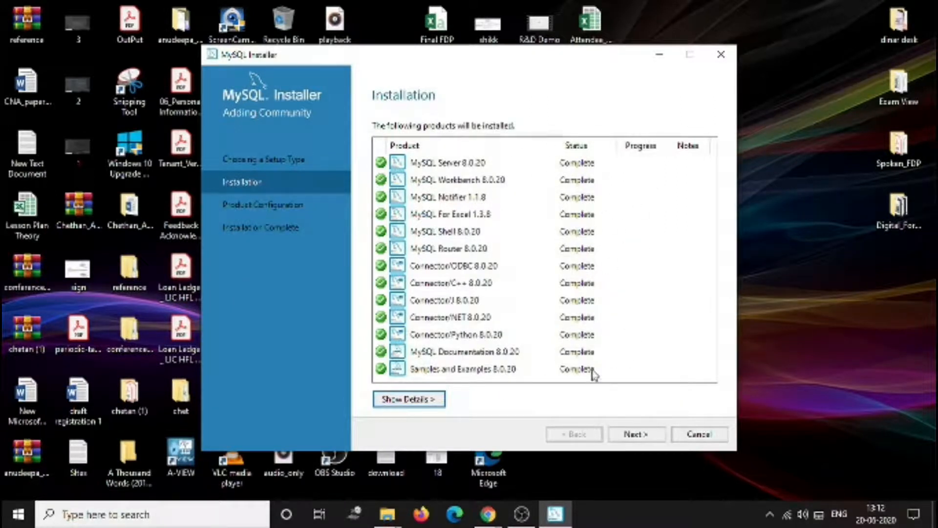
# - Start the product configuration wizard and keep the Standalone MySQL Server / Classic MySQL Replication option
pyautogui.click(641, 442)
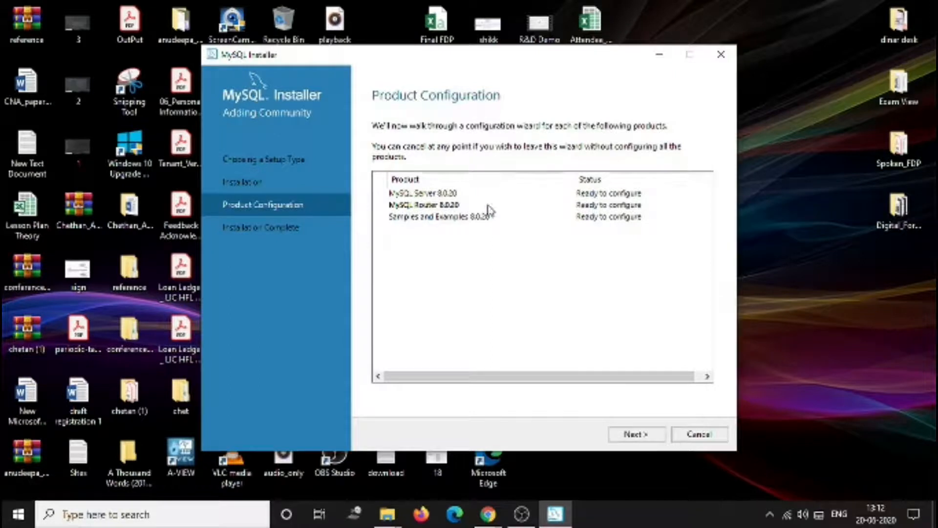
pyautogui.click(649, 436)
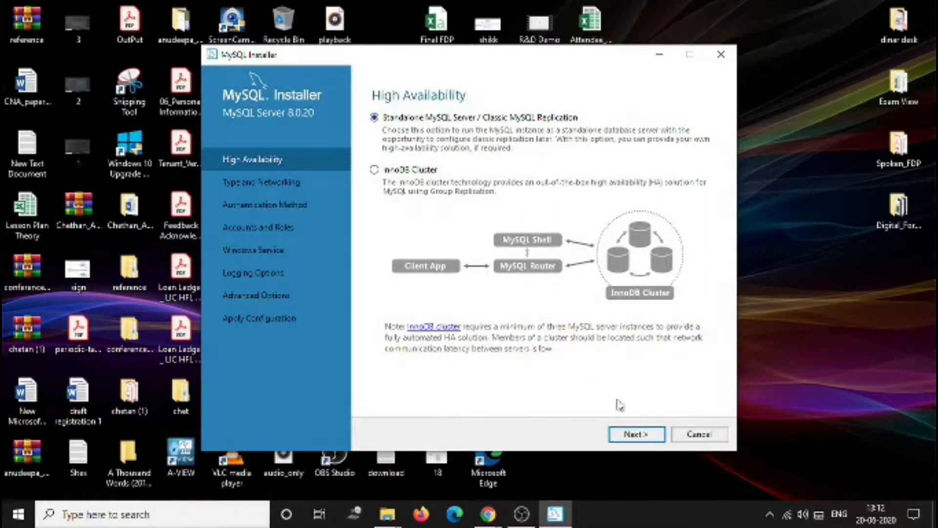
pyautogui.click(632, 435)
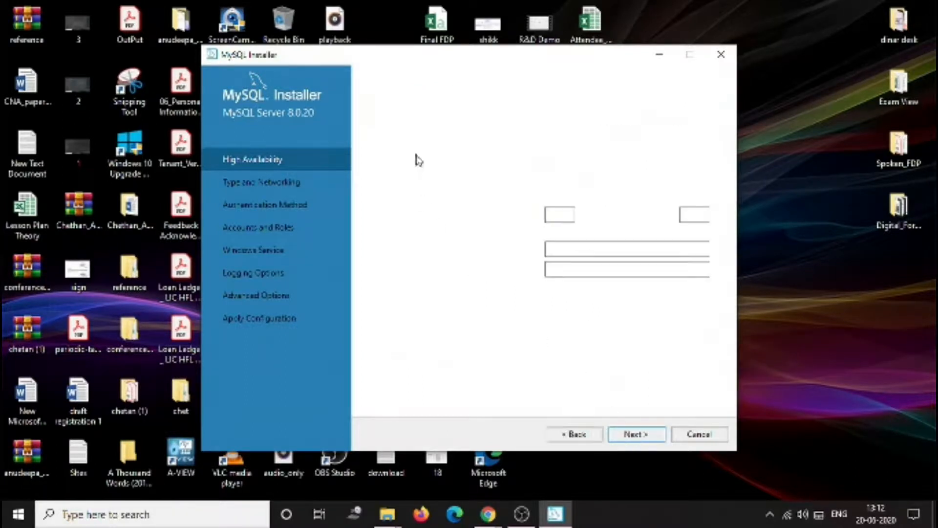
# - Keep the Development Computer config type with TCP/IP port 3306 and the strong password encryption authentication method
pyautogui.doubleClick(557, 214)
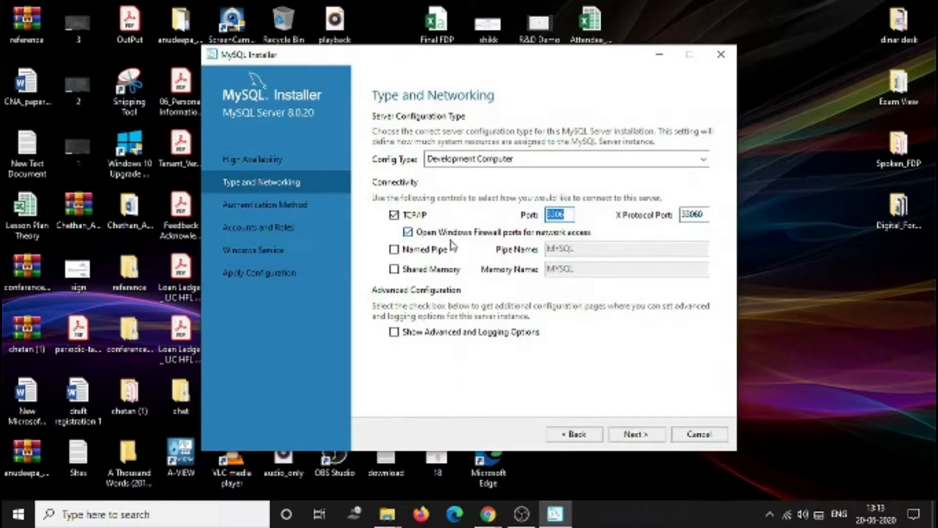
pyautogui.click(565, 219)
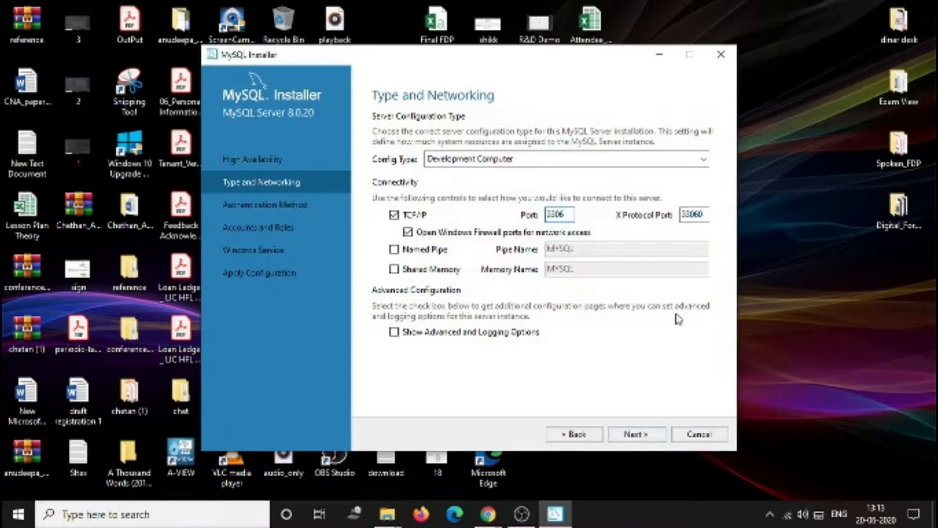
pyautogui.click(636, 435)
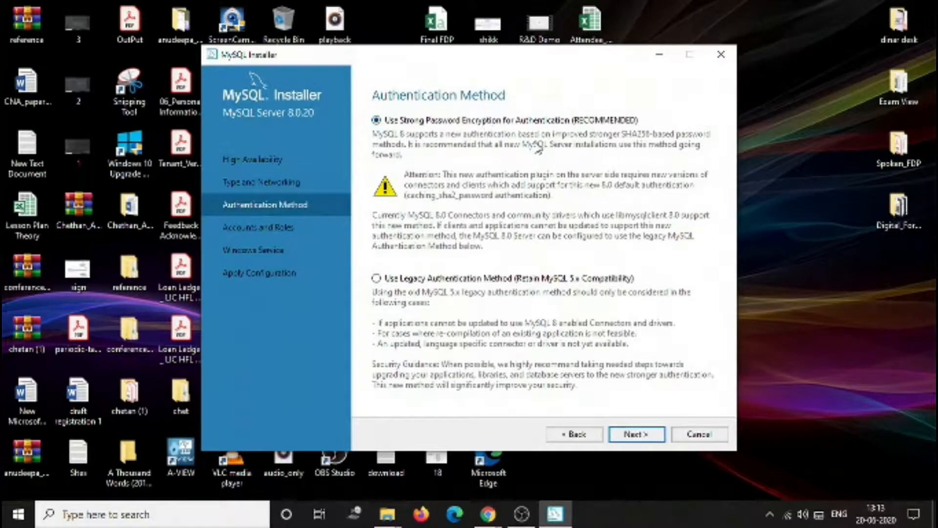
pyautogui.click(644, 436)
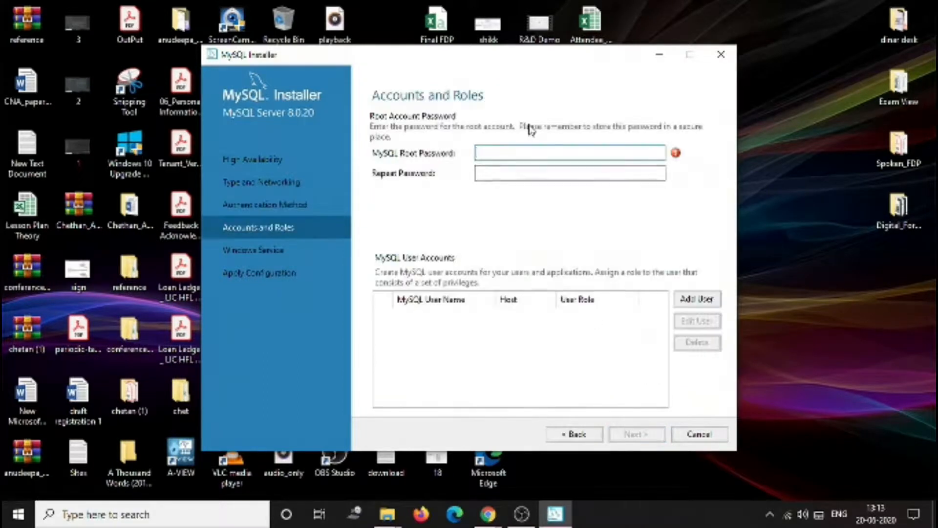
# - Enter and repeat the MySQL root account password, then continue to the Windows Service settings
pyautogui.write('•••')
pyautogui.click(543, 172)
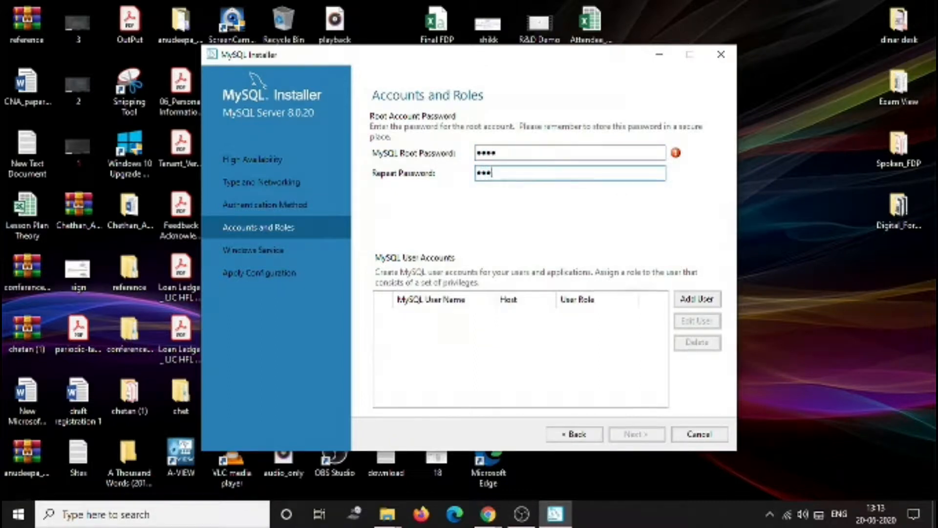
pyautogui.write('••••')
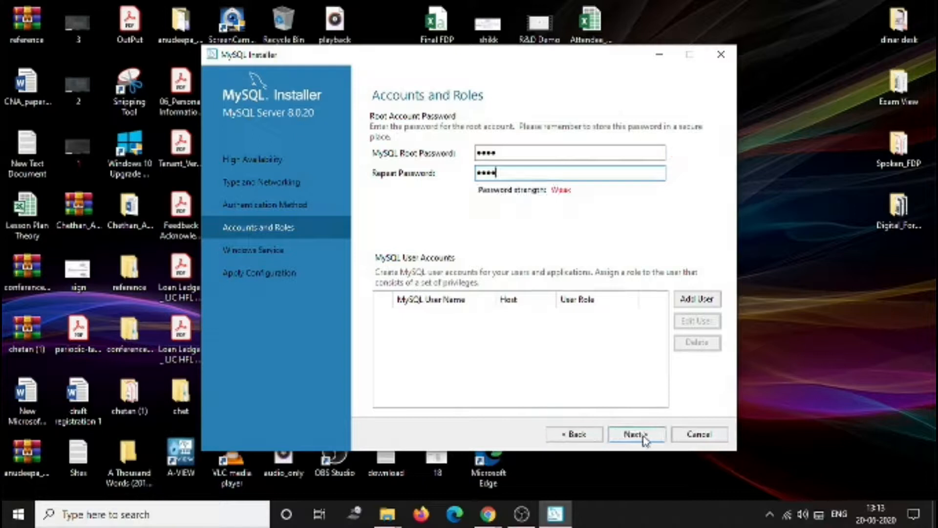
pyautogui.click(635, 436)
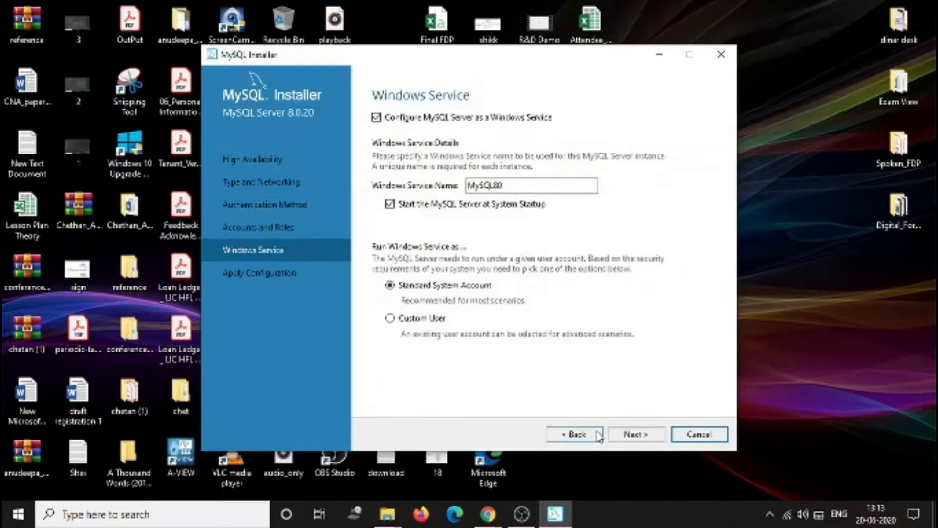
pyautogui.click(575, 434)
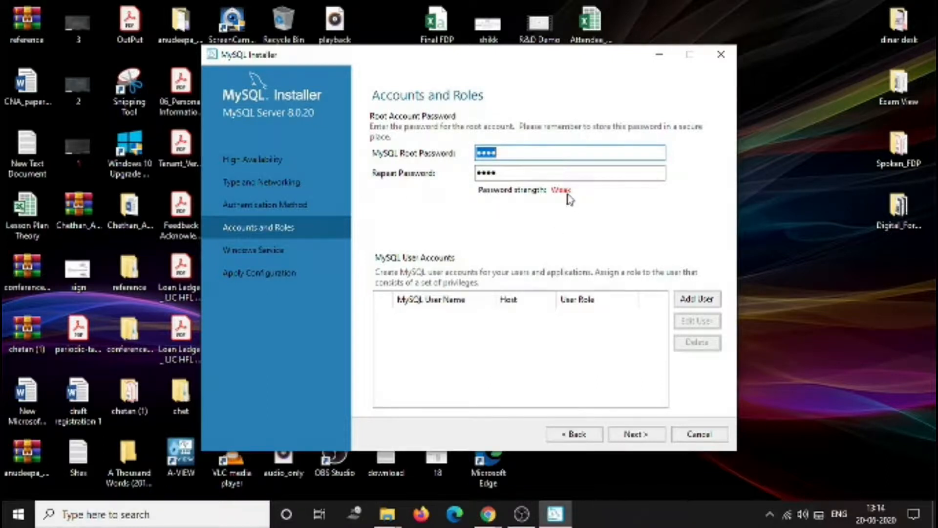
pyautogui.click(713, 303)
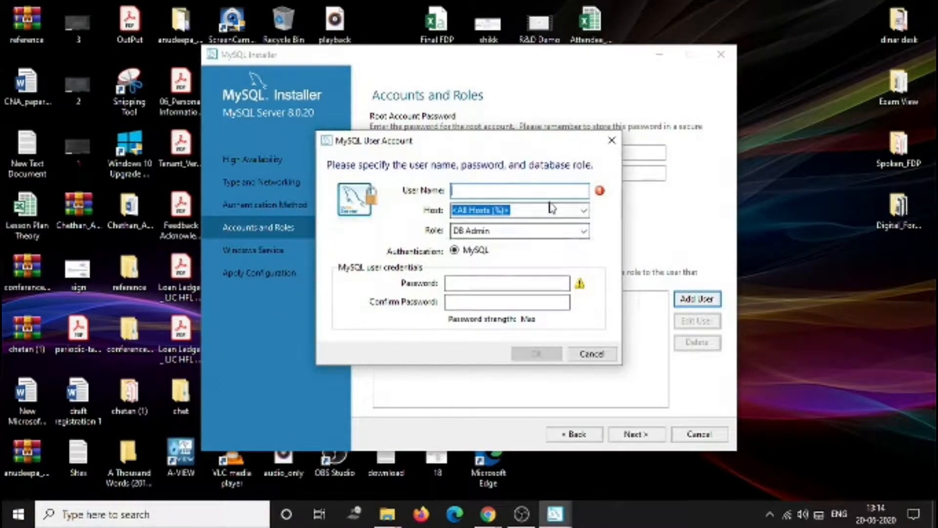
pyautogui.click(583, 210)
pyautogui.click(583, 210)
pyautogui.click(582, 233)
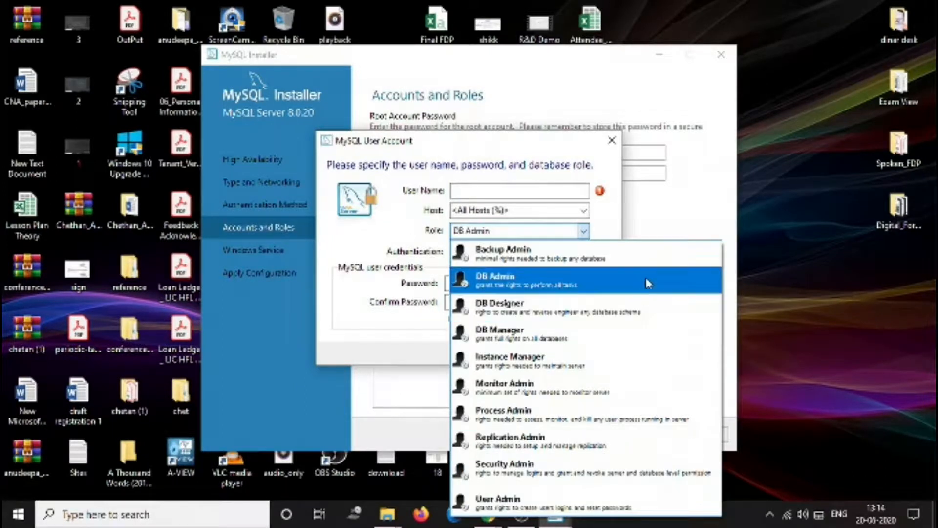
pyautogui.click(623, 288)
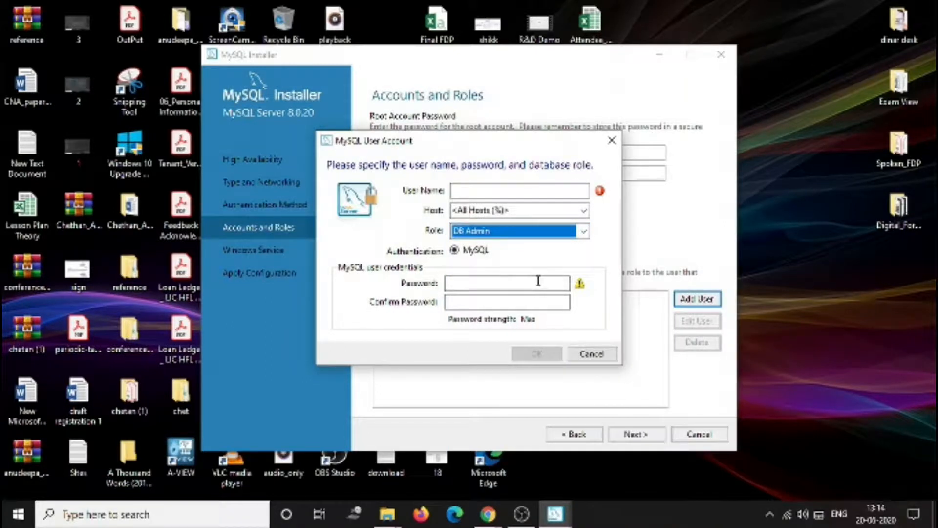
pyautogui.click(591, 353)
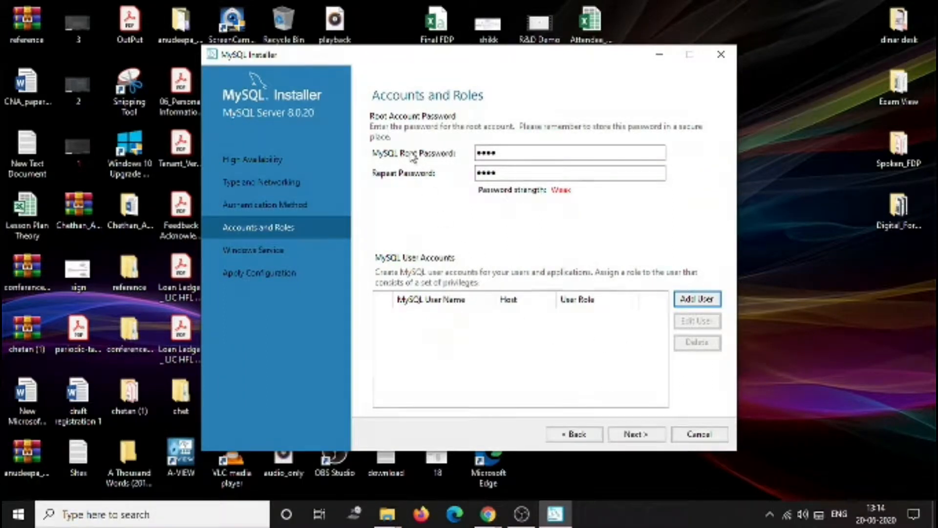
pyautogui.click(635, 434)
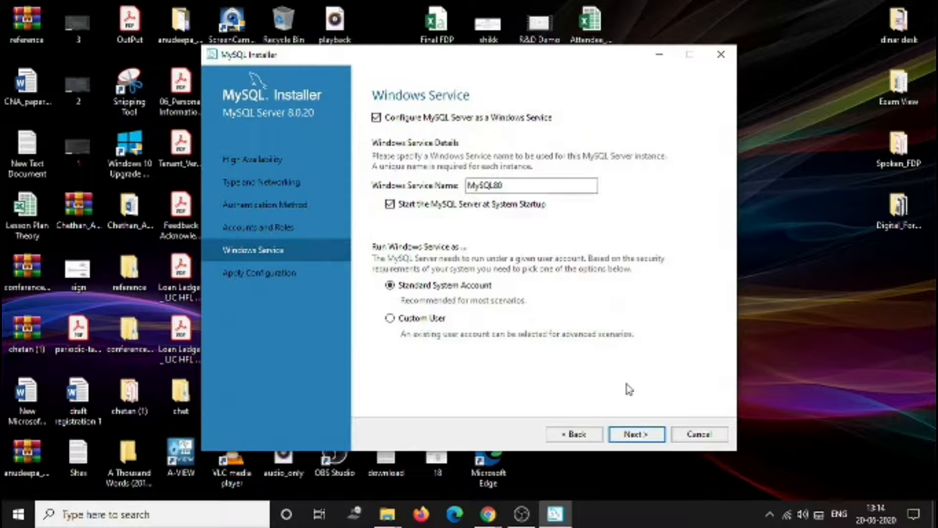
# - Keep the MySQL80 Windows service settings and execute the MySQL Server configuration to completion
pyautogui.click(650, 436)
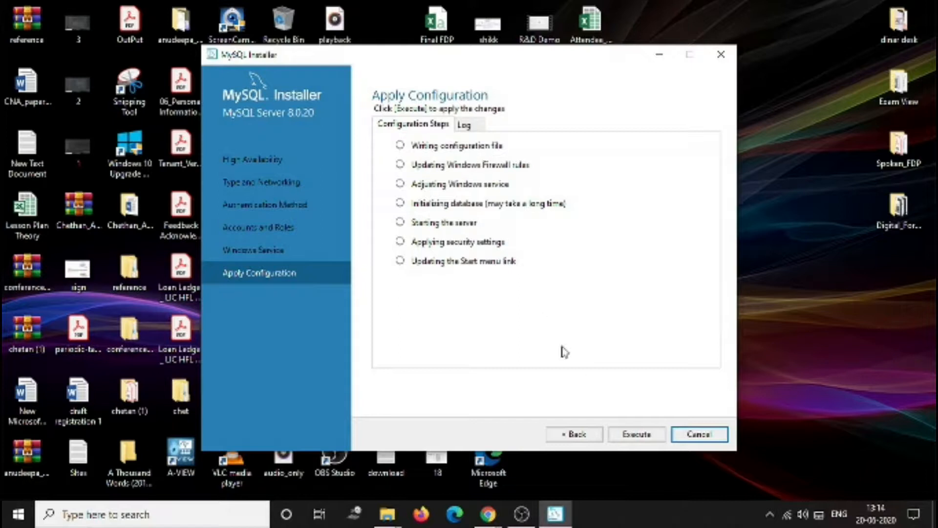
pyautogui.click(637, 434)
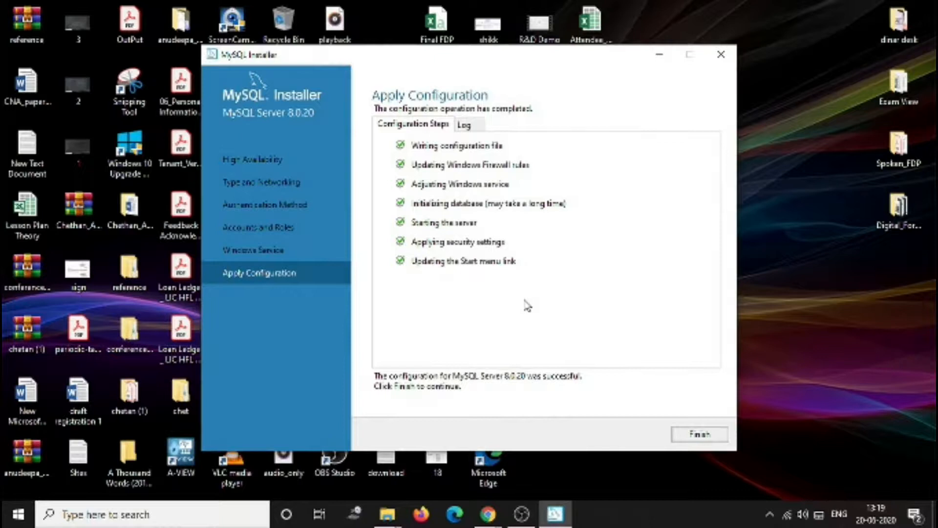
pyautogui.click(715, 435)
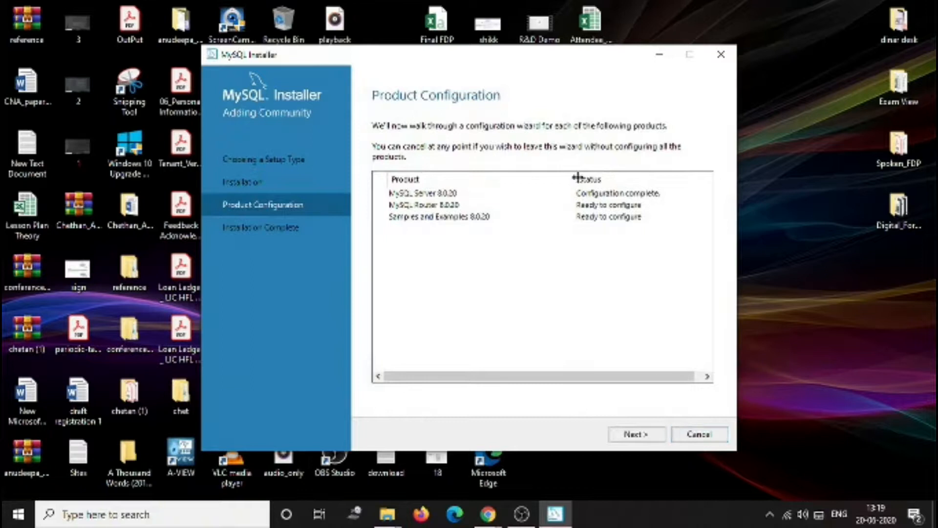
# - Finish the MySQL Router configuration without bootstrapping it for an InnoDB cluster
pyautogui.click(632, 435)
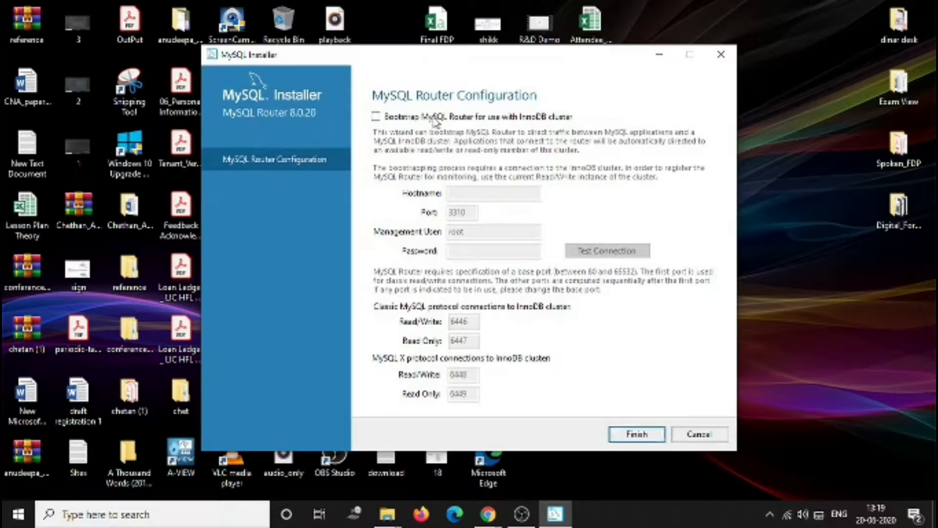
pyautogui.click(480, 118)
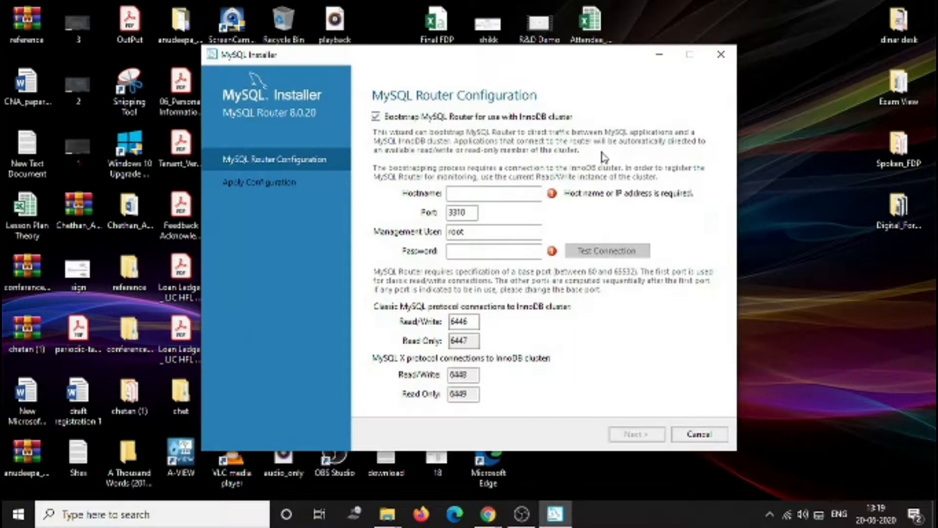
pyautogui.click(467, 118)
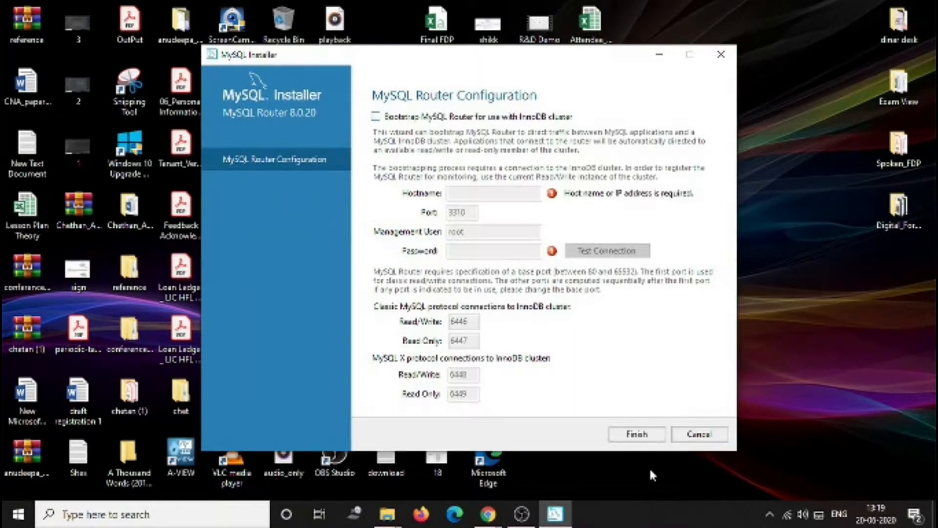
pyautogui.click(650, 434)
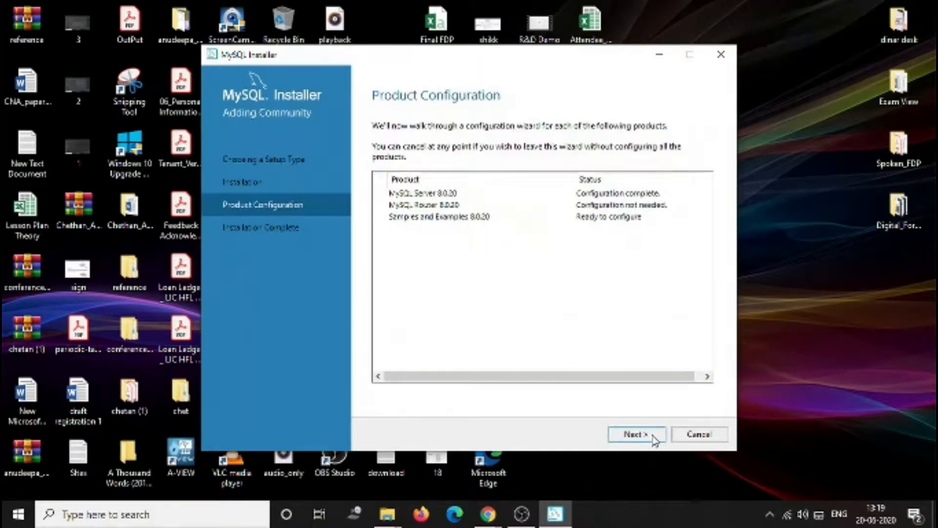
# - Enter the root password for the Samples and Examples server connection, check it, and execute the configuration
pyautogui.click(644, 434)
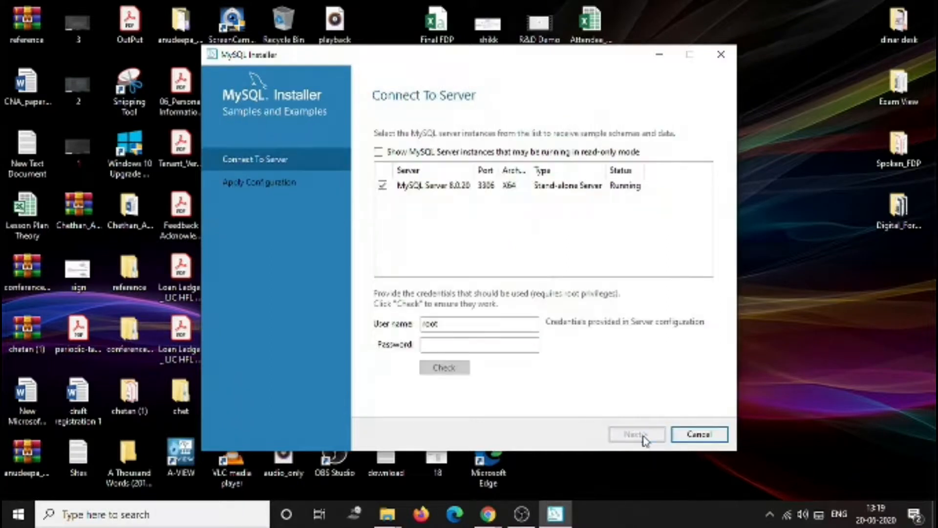
pyautogui.click(497, 344)
pyautogui.write('root')
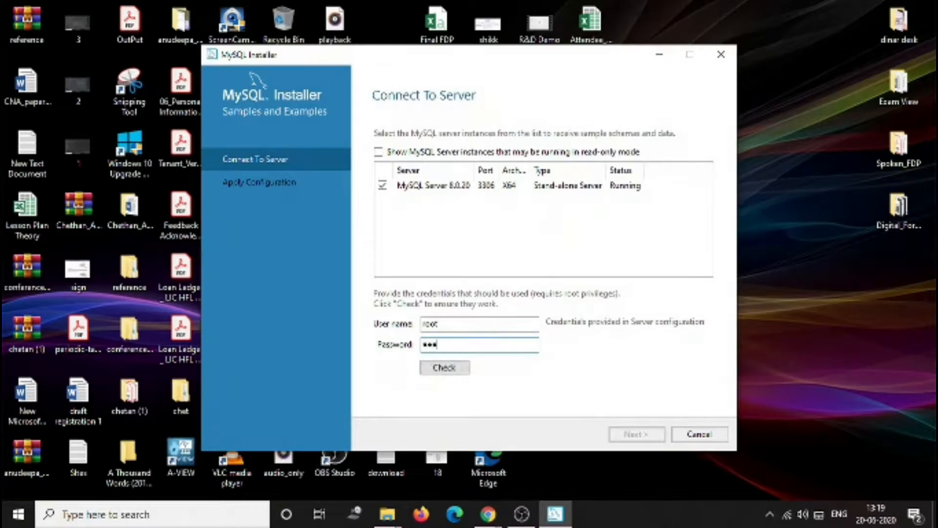
pyautogui.click(442, 367)
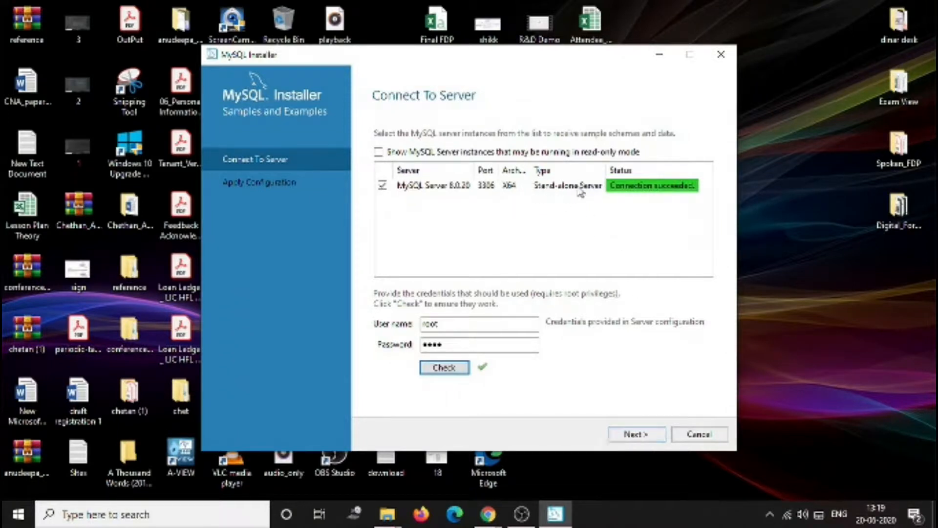
pyautogui.click(643, 436)
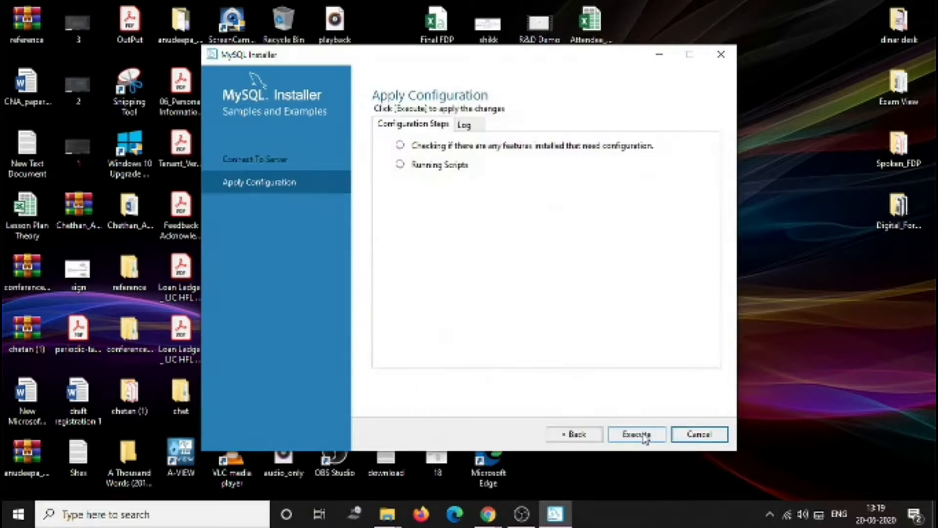
pyautogui.click(630, 437)
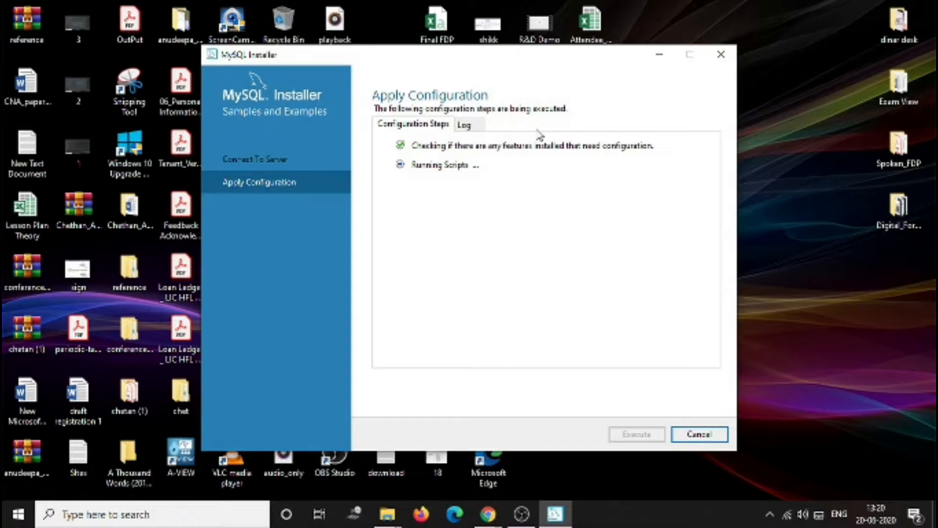
# - Finish the Samples and Examples configuration, leave Product Configuration, and complete the MySQL installation
pyautogui.click(473, 124)
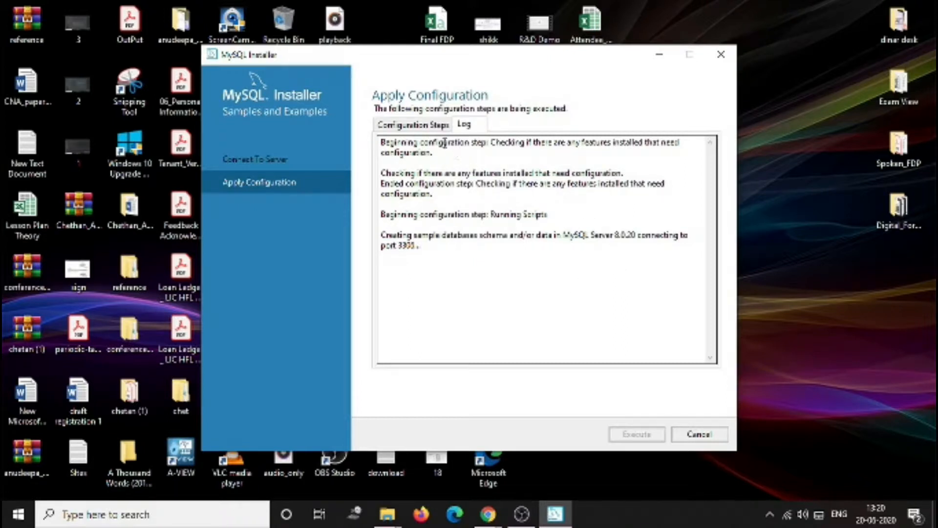
pyautogui.click(431, 128)
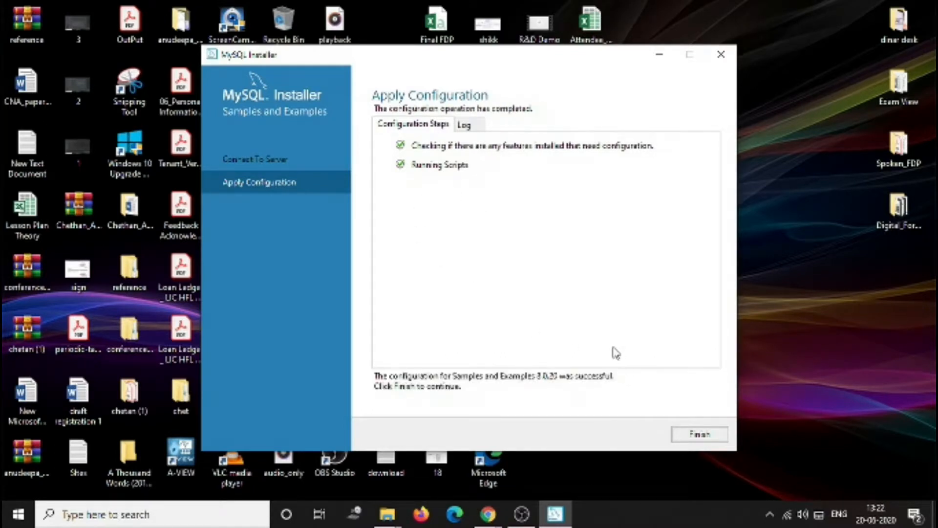
pyautogui.click(698, 439)
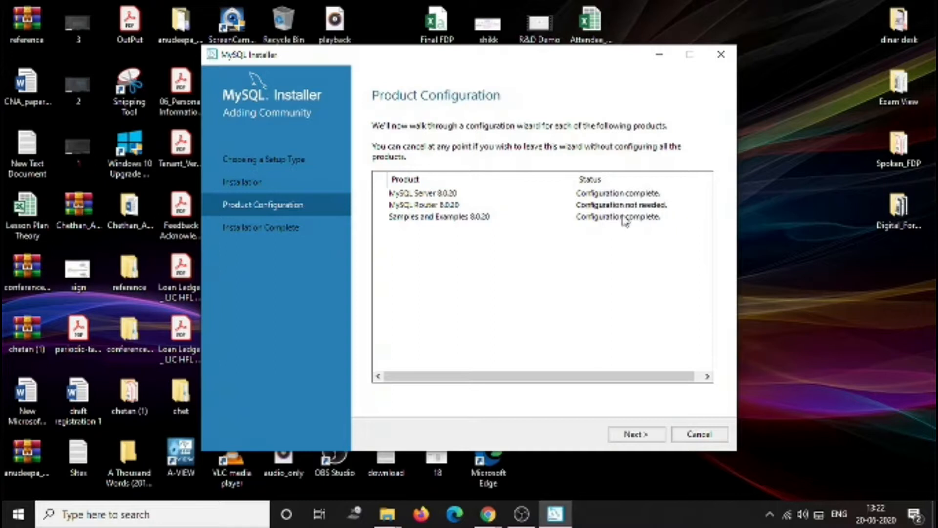
pyautogui.click(635, 435)
pyautogui.click(703, 439)
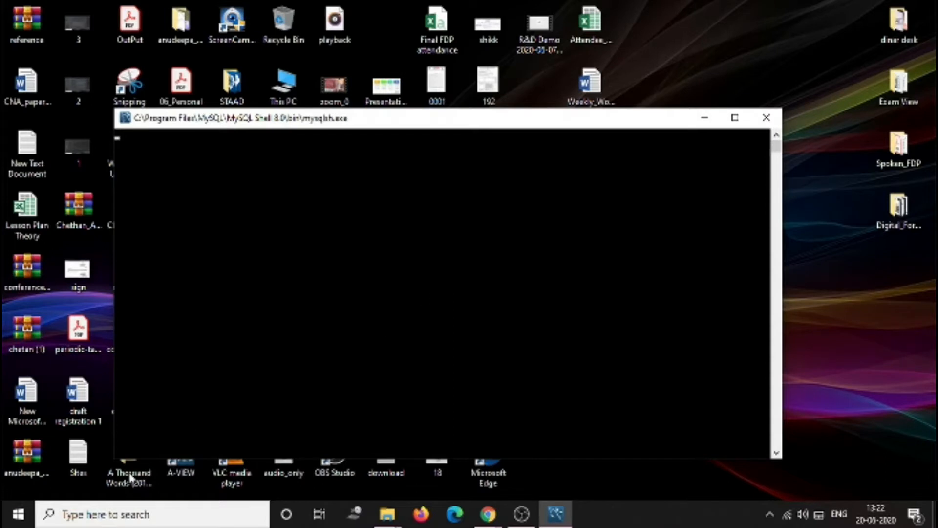
pyautogui.click(18, 518)
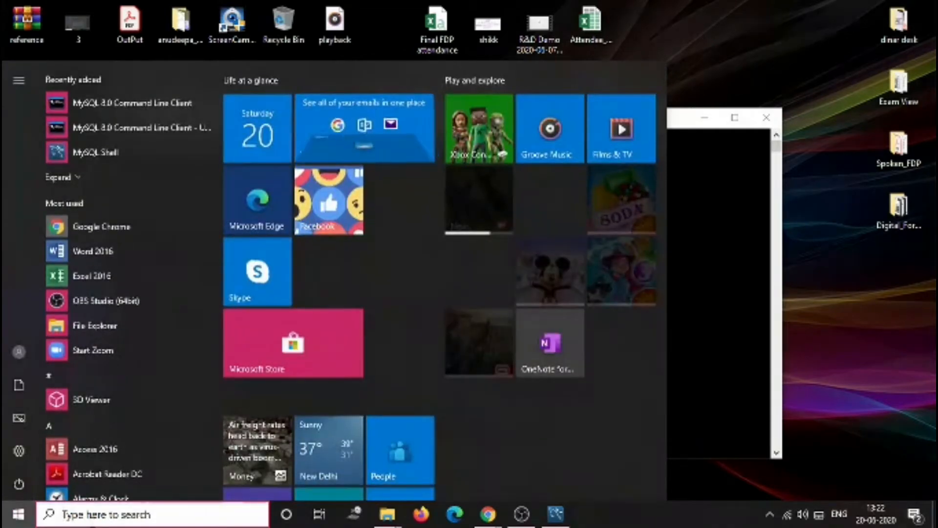
pyautogui.click(92, 518)
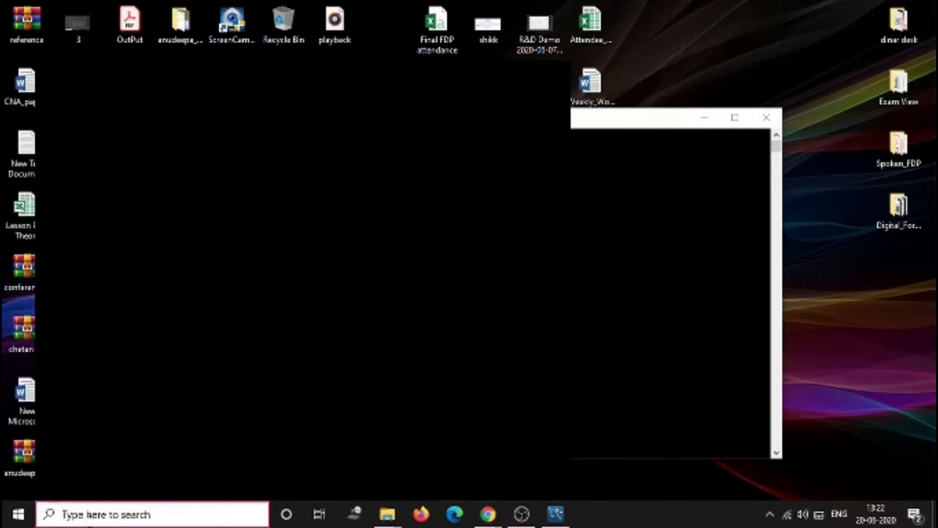
pyautogui.write('my')
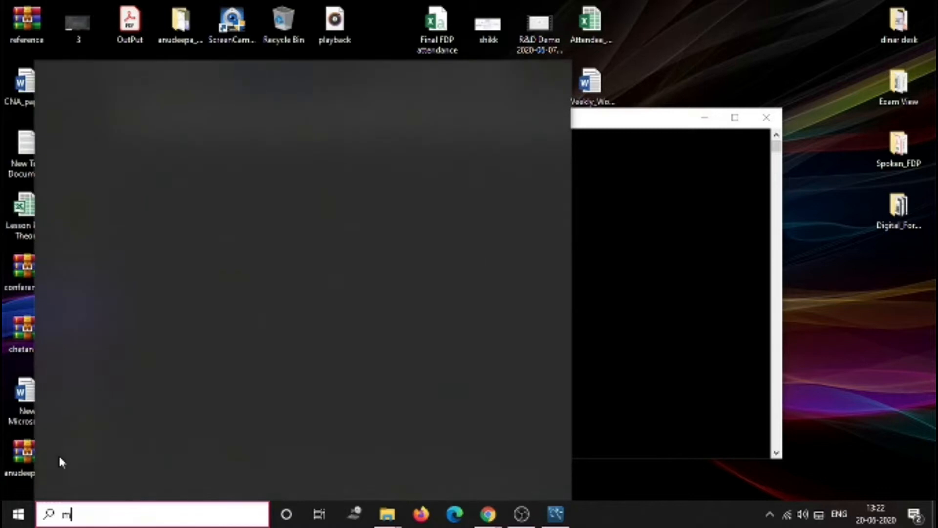
pyautogui.press('BackSpace')
pyautogui.press('BackSpace')
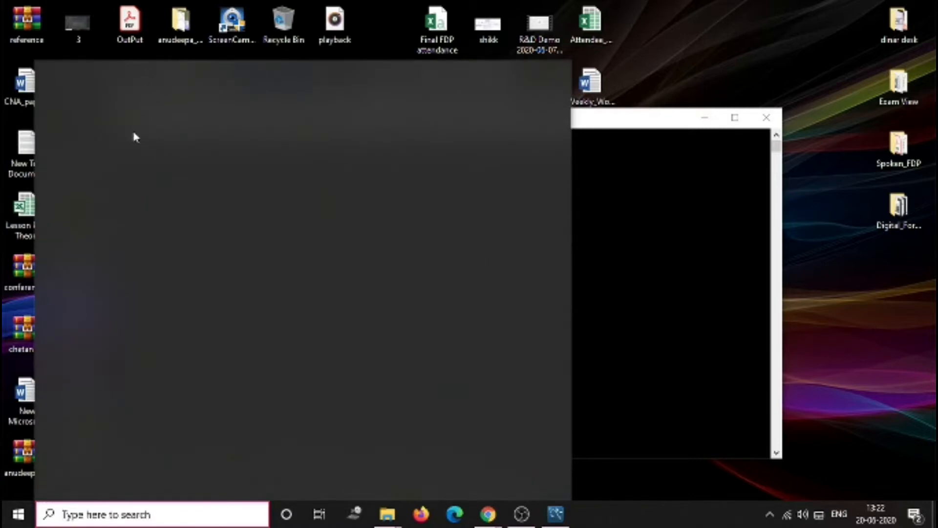
pyautogui.click(17, 517)
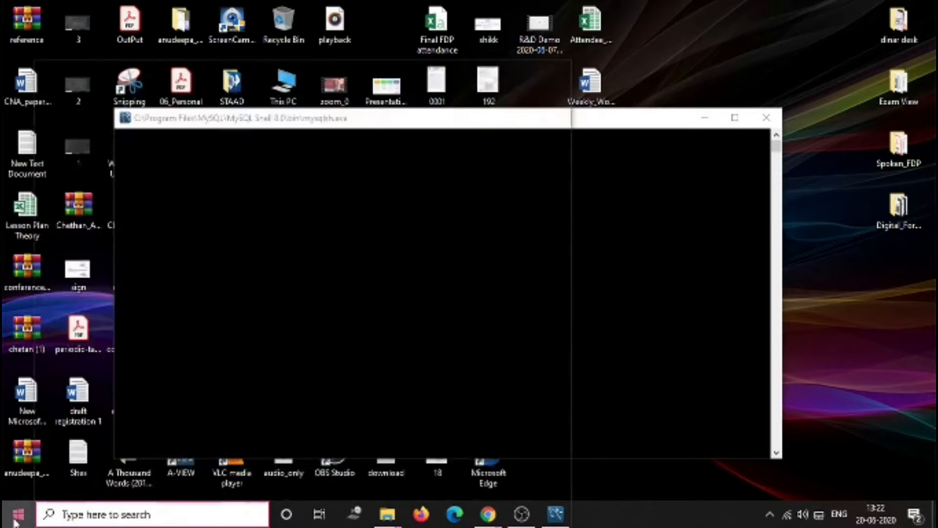
# - Open the MySQL 8.0 Command Line Client from the recently added apps in the Start menu
pyautogui.click(16, 519)
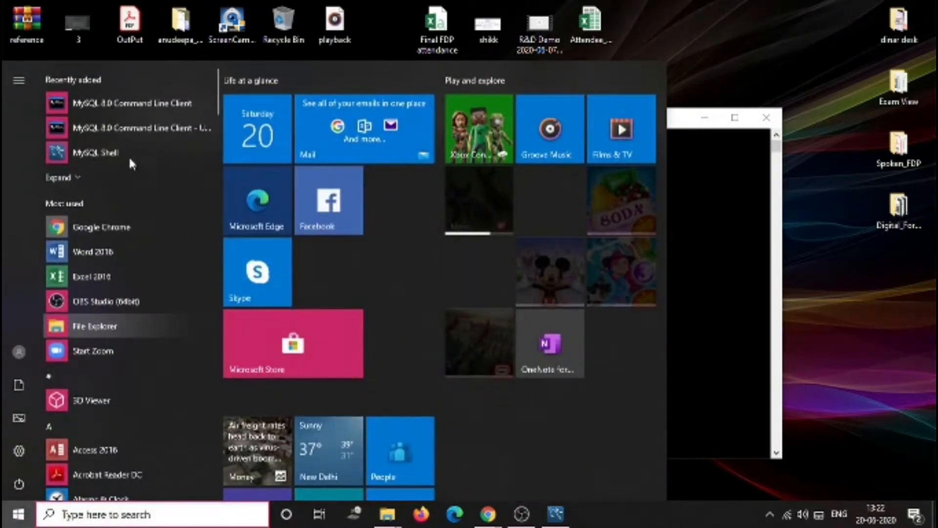
pyautogui.click(78, 179)
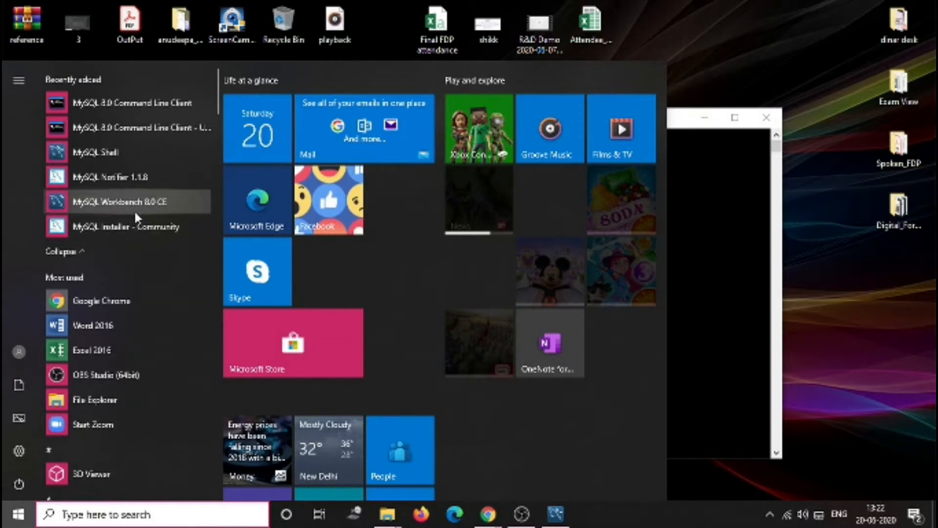
pyautogui.click(153, 109)
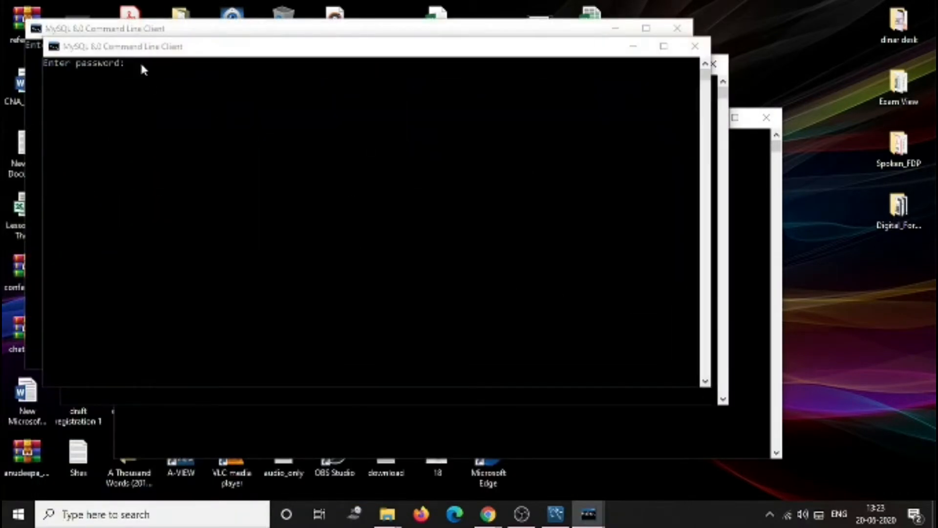
# - Log in to the MySQL Command Line Client by entering the root account password
pyautogui.click(176, 96)
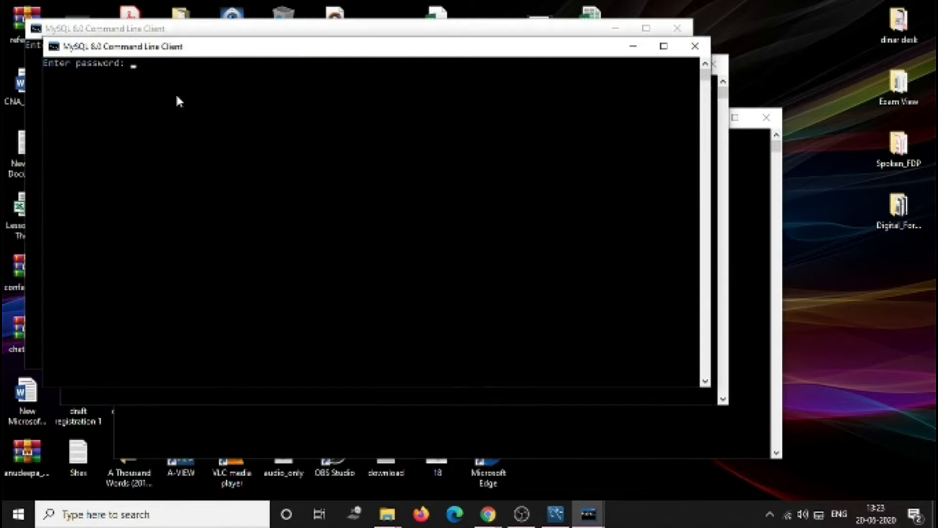
pyautogui.write('****')
pyautogui.press('Return')
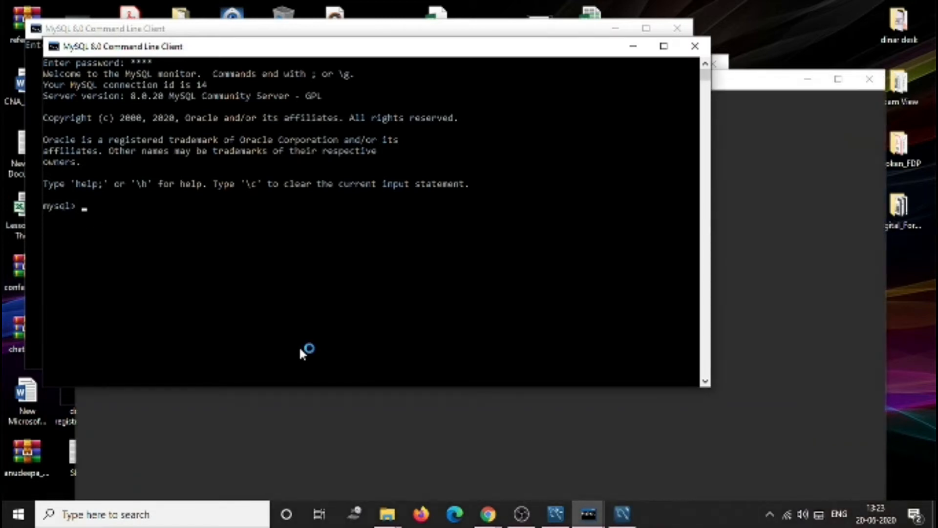
# - Run the command show databases; to list the server's databases
pyautogui.write('sh')
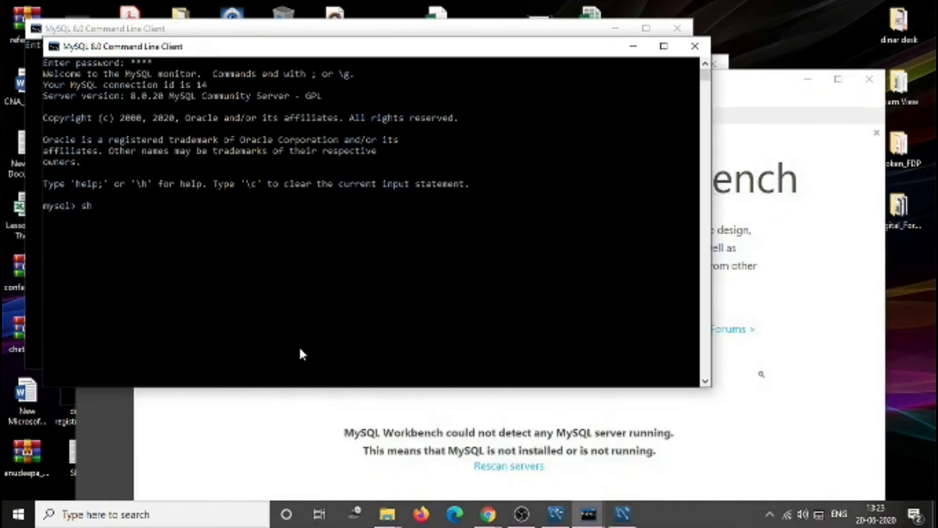
pyautogui.write('ow')
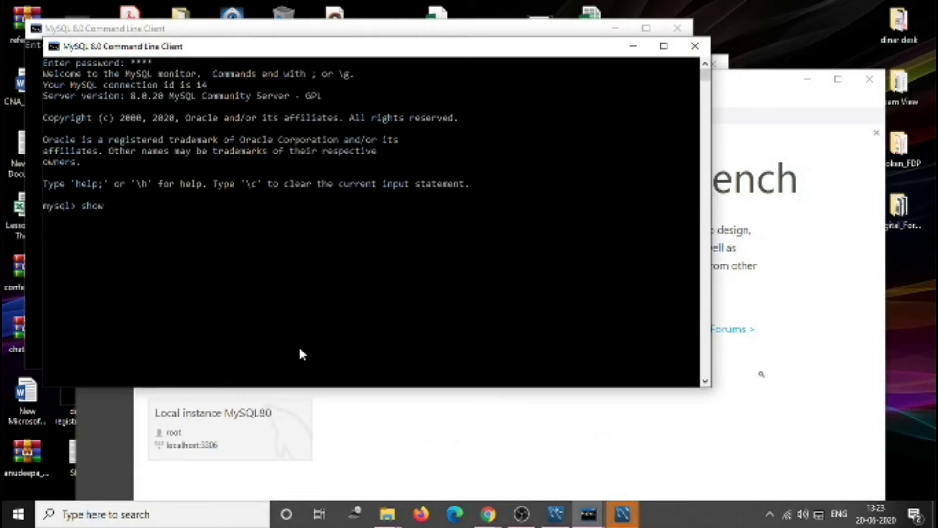
pyautogui.write(' databases;')
pyautogui.press('Return')
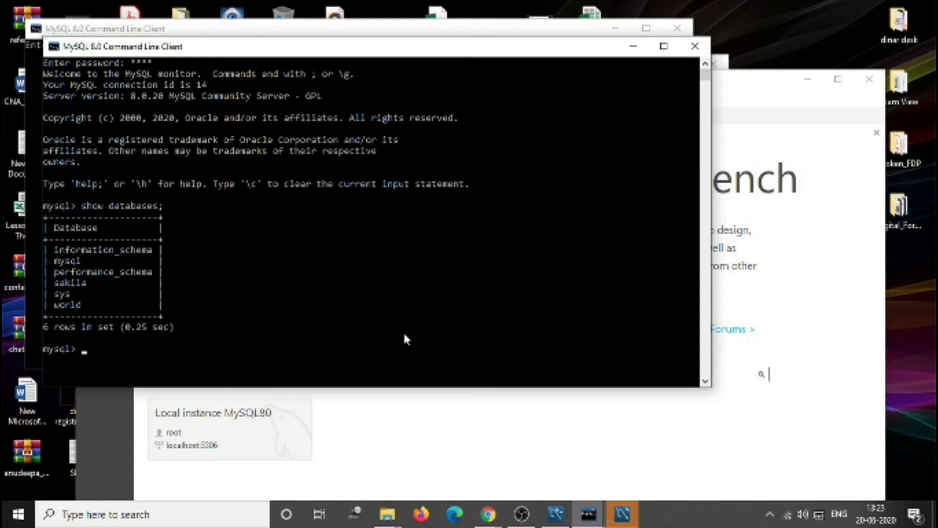
# - Close the MySQL Command Line Client window and move the MySQL Workbench window up
pyautogui.click(694, 46)
pyautogui.click(712, 63)
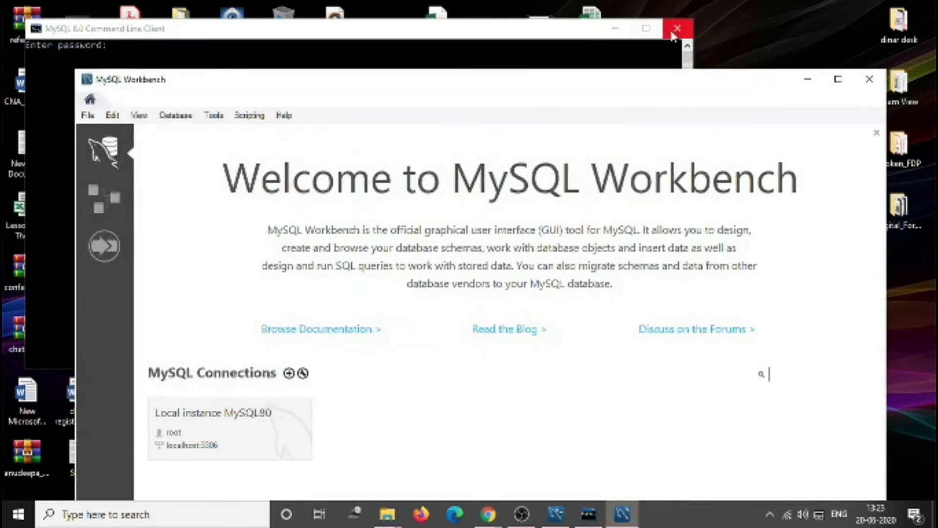
pyautogui.moveTo(561, 91); pyautogui.dragTo(548, 30)
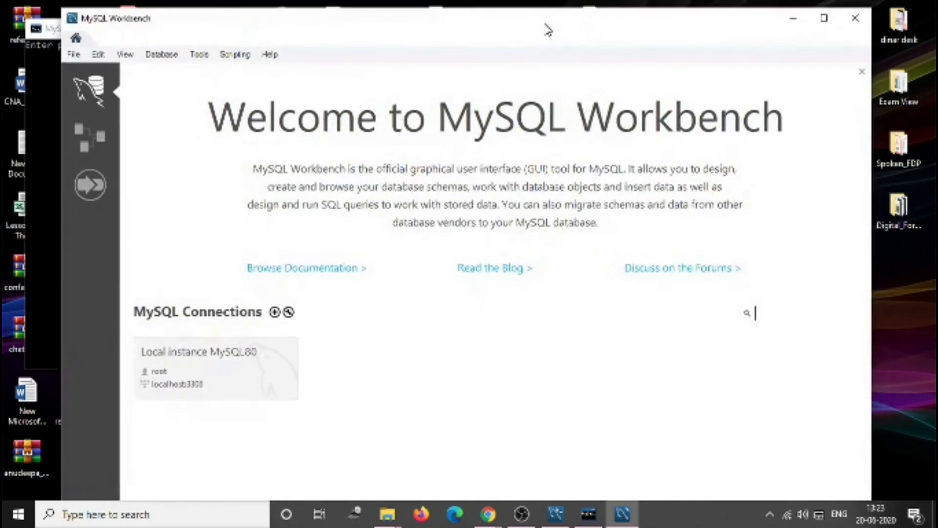
# - Look through the MySQL Workbench home screen and Database menu, then close Workbench
pyautogui.click(97, 89)
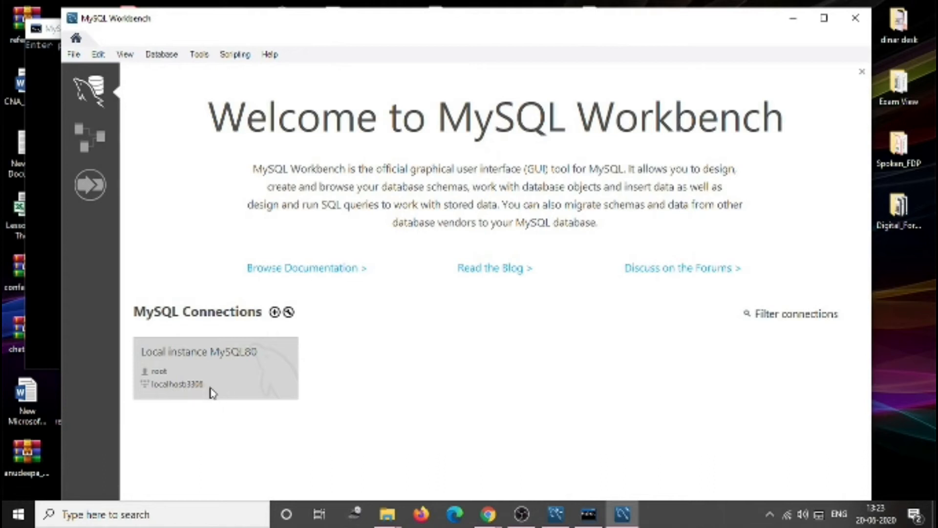
pyautogui.click(149, 58)
pyautogui.click(163, 58)
pyautogui.click(102, 57)
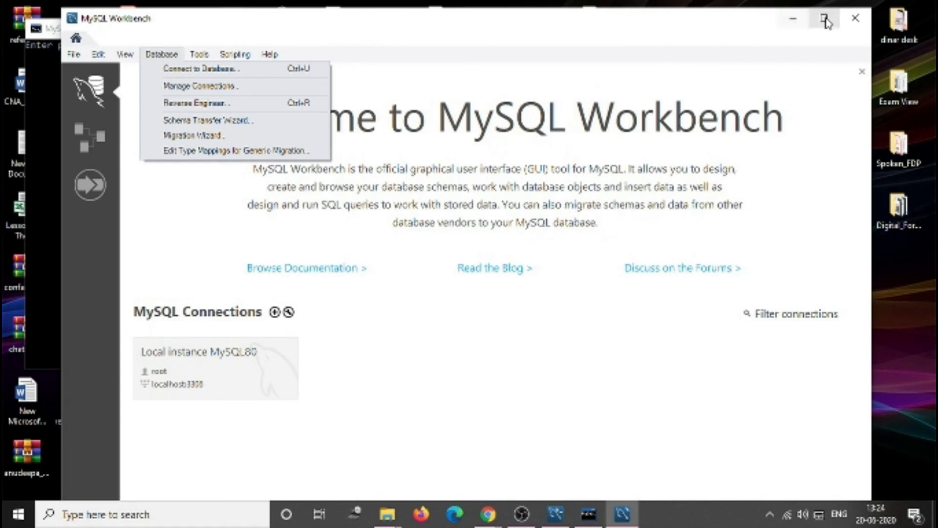
pyautogui.click(853, 20)
pyautogui.click(852, 20)
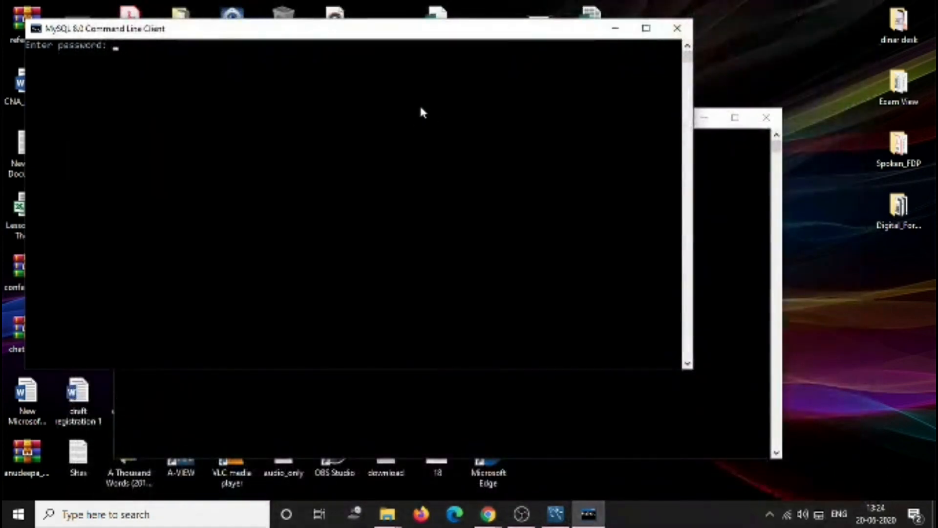